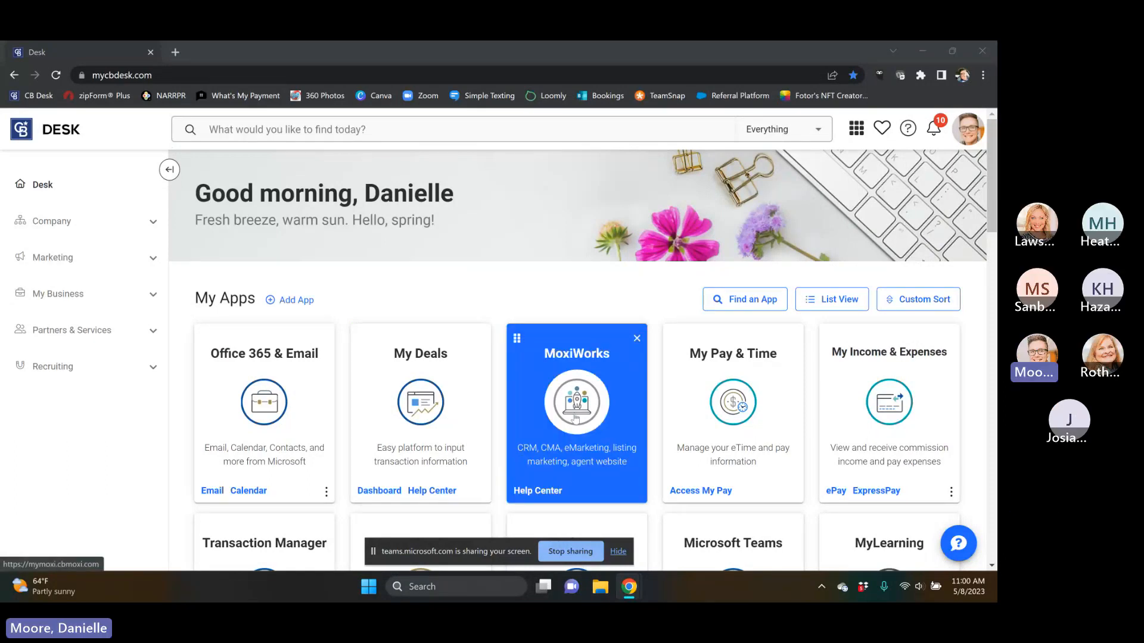
Step: Open the agent website's admin tool through MoxiWorks and view the Appearance options for the homepage's colour palette and layout
left_click(583, 396)
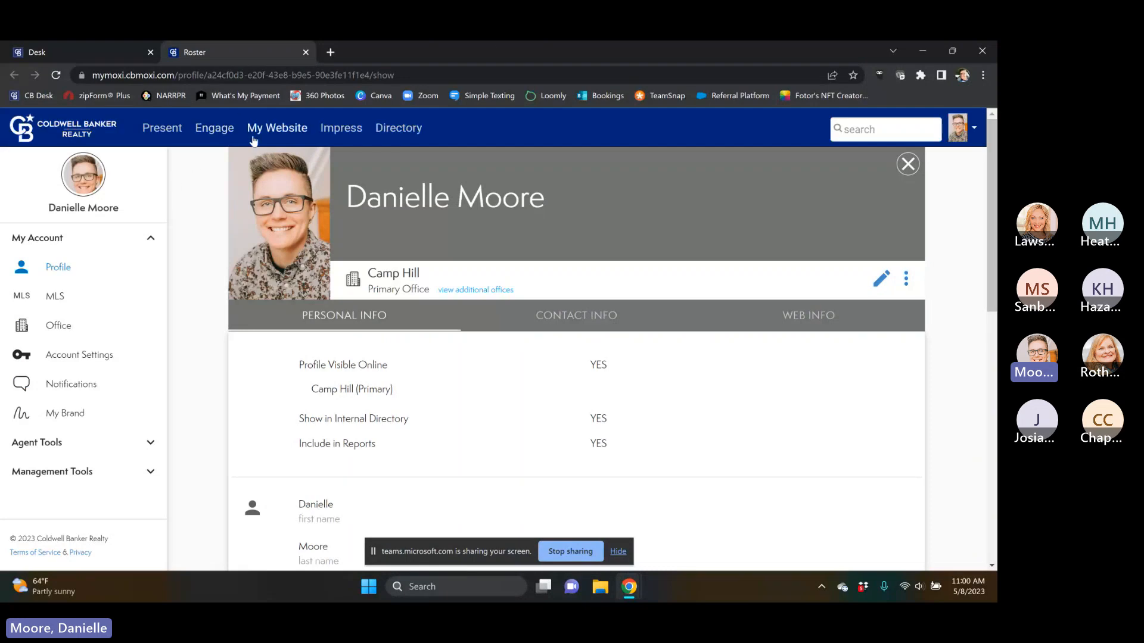
left_click(286, 135)
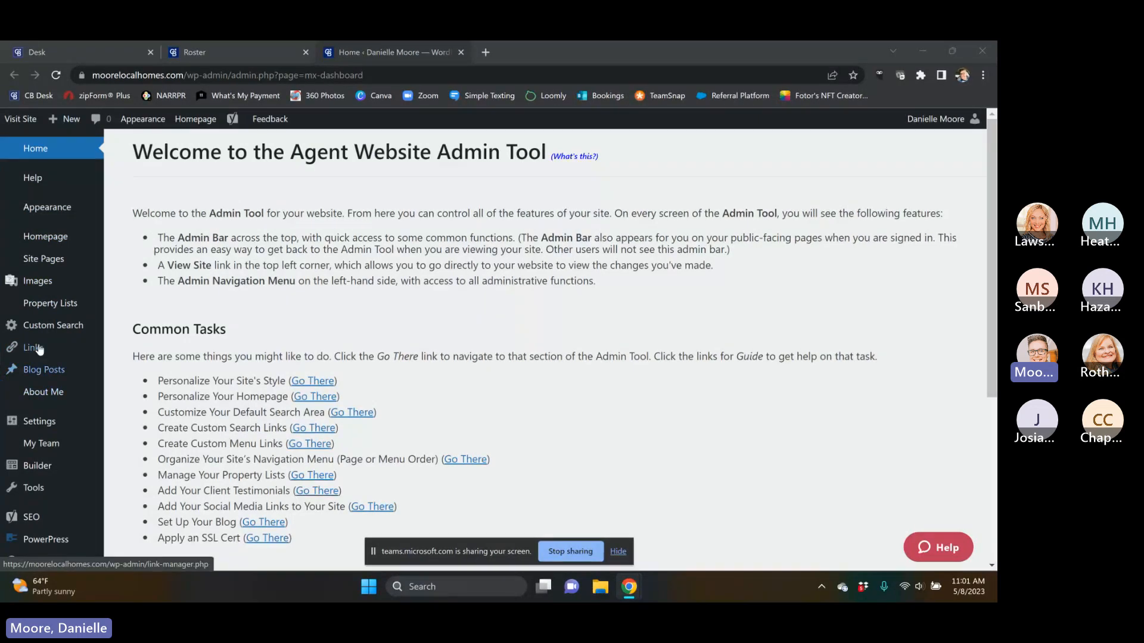
mouse_move(70, 213)
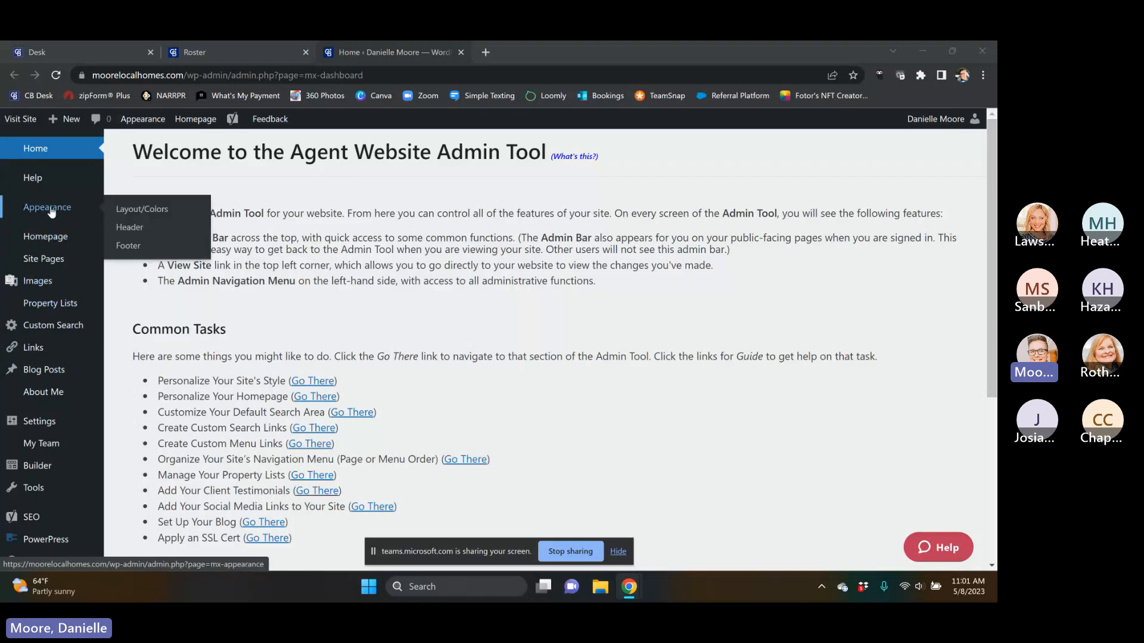
left_click(52, 209)
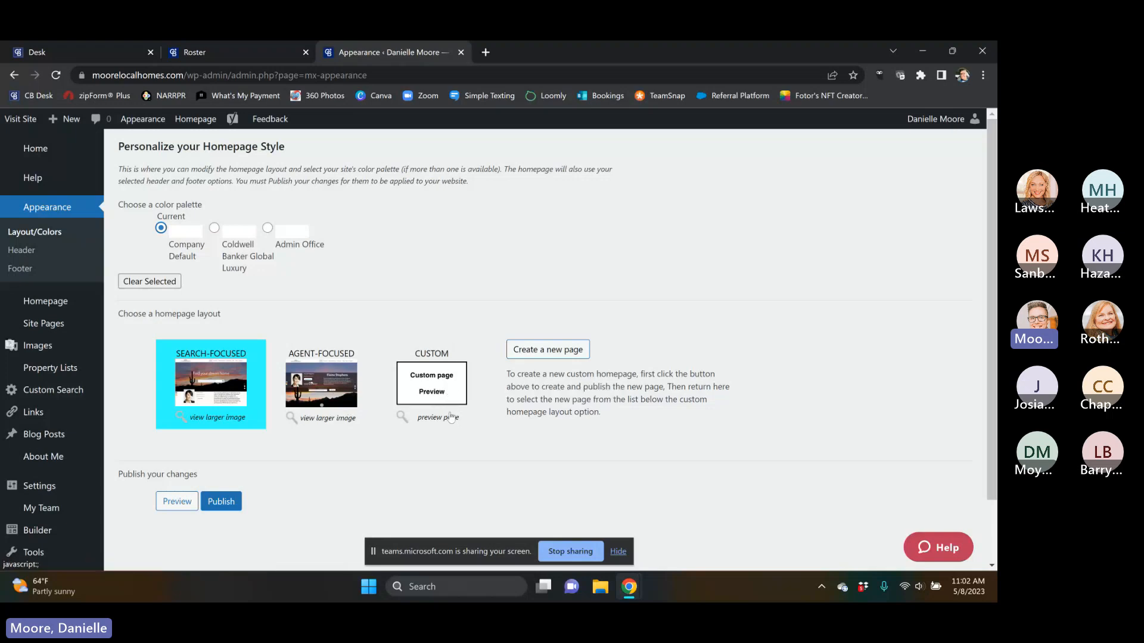
scroll(451, 417, "down", 2)
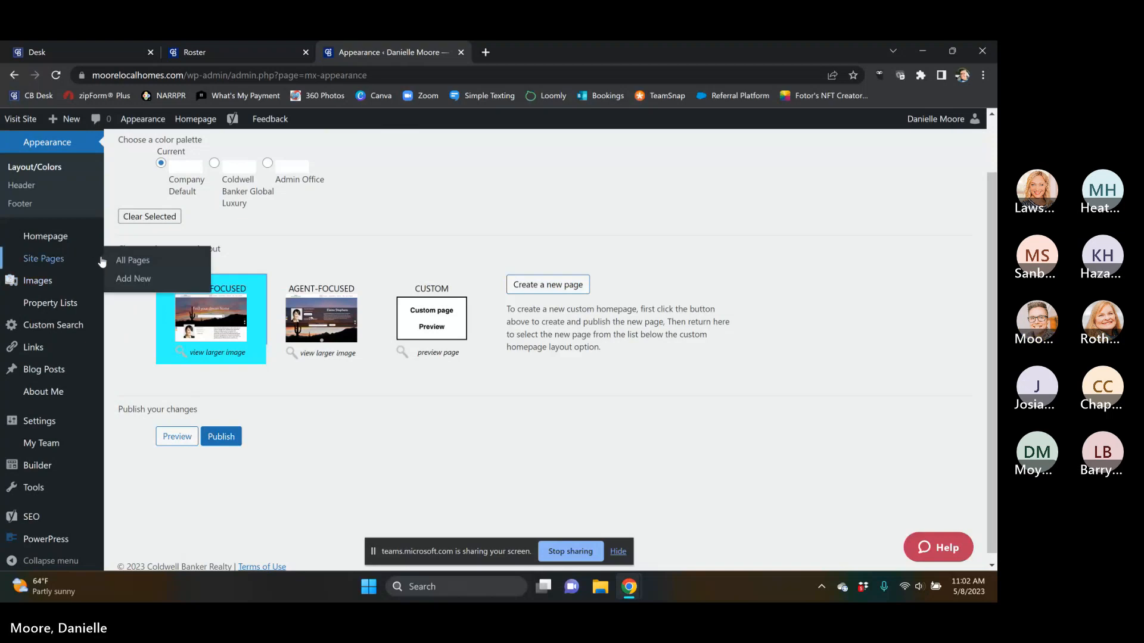
Step: Open the Homepage settings and compare them with the live agent website opened in a separate browser tab
left_click(48, 239)
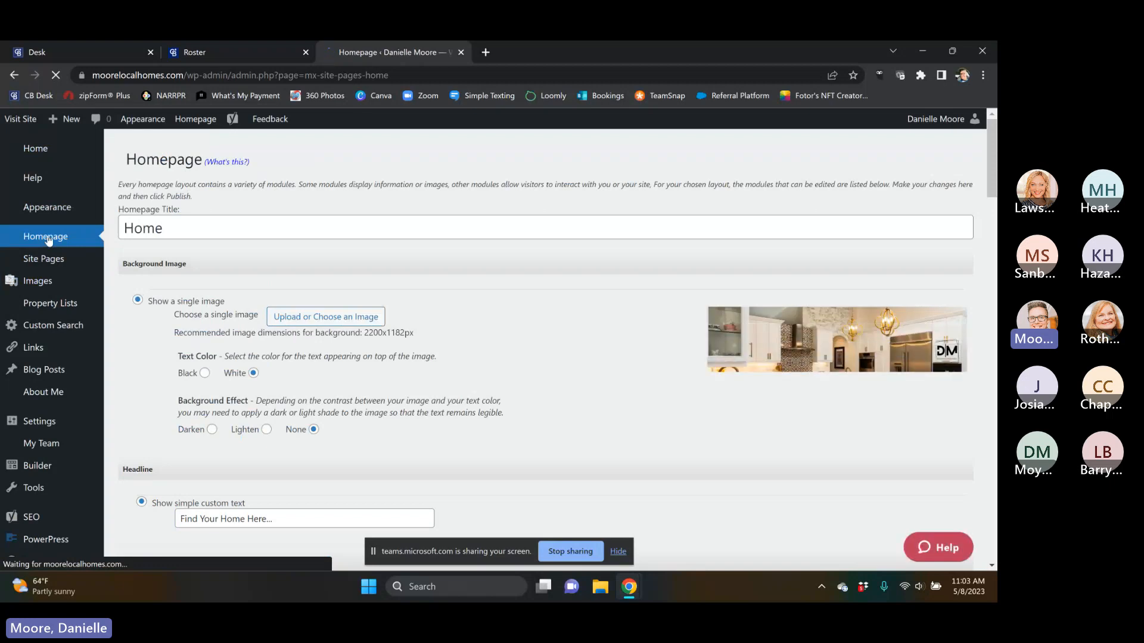
left_click(485, 52)
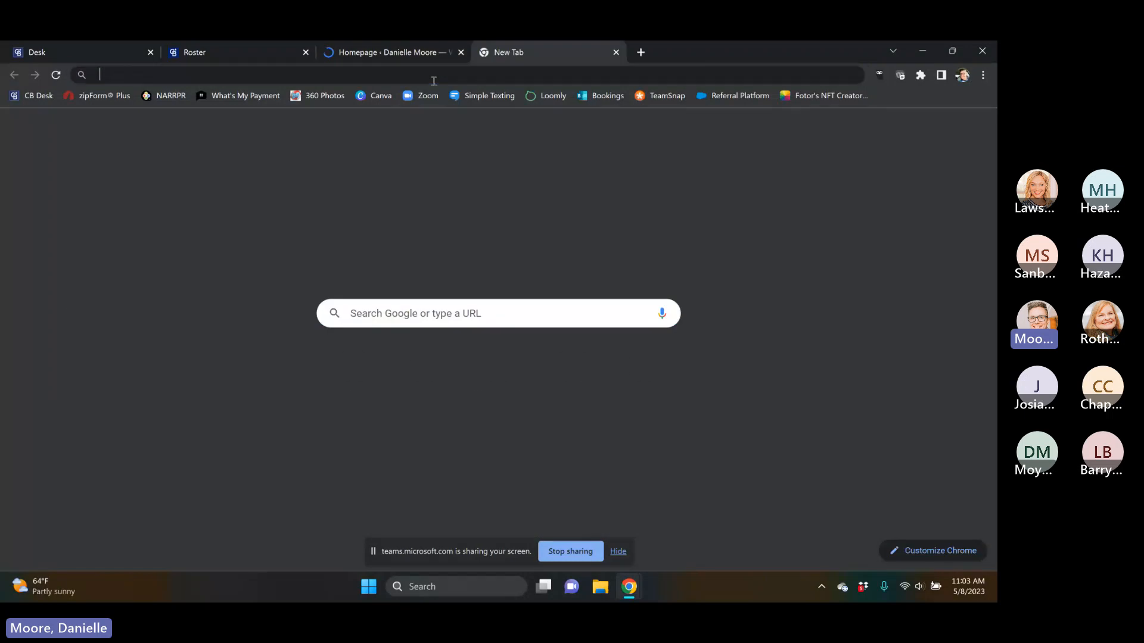
type("moore")
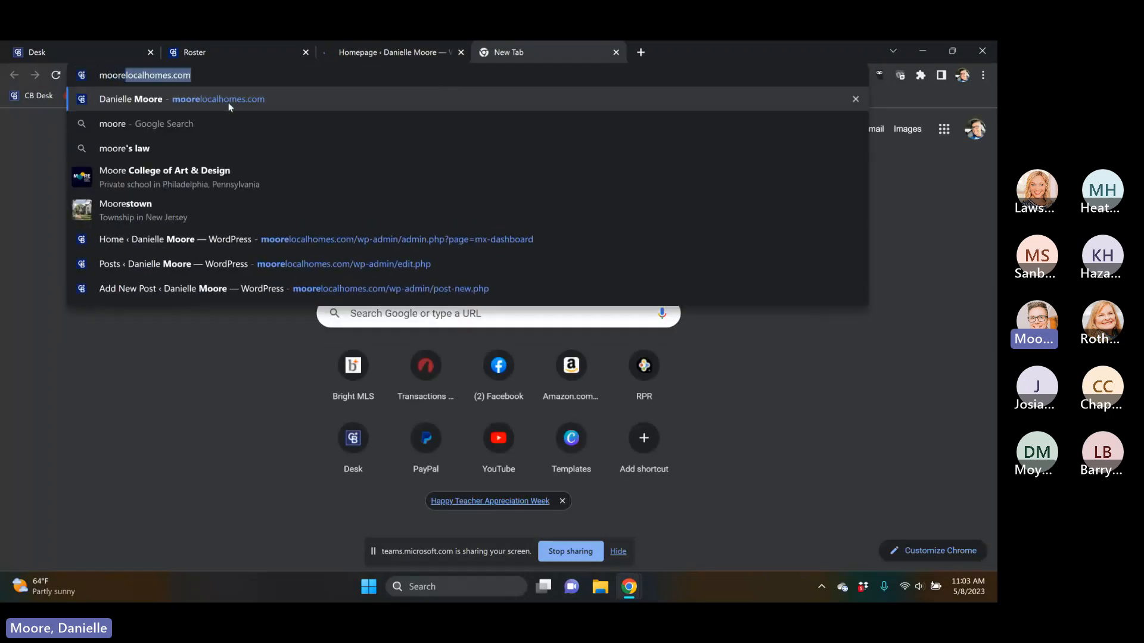
left_click(228, 101)
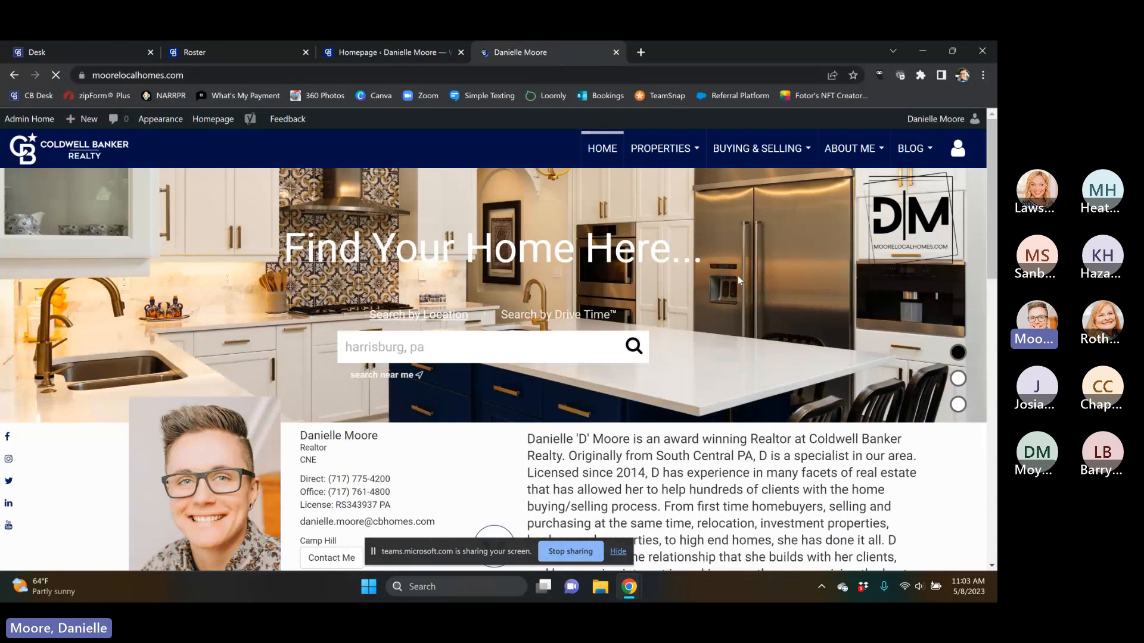
left_click(372, 53)
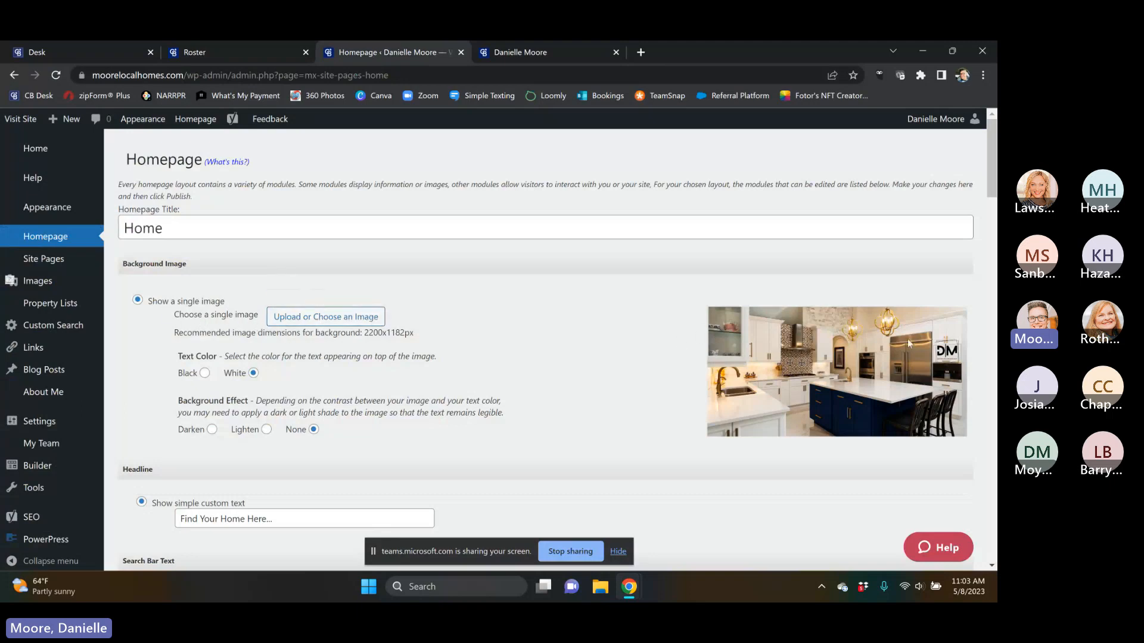
Step: Browse the Image Gallery's stock photos available for the homepage's single background image
left_click(311, 318)
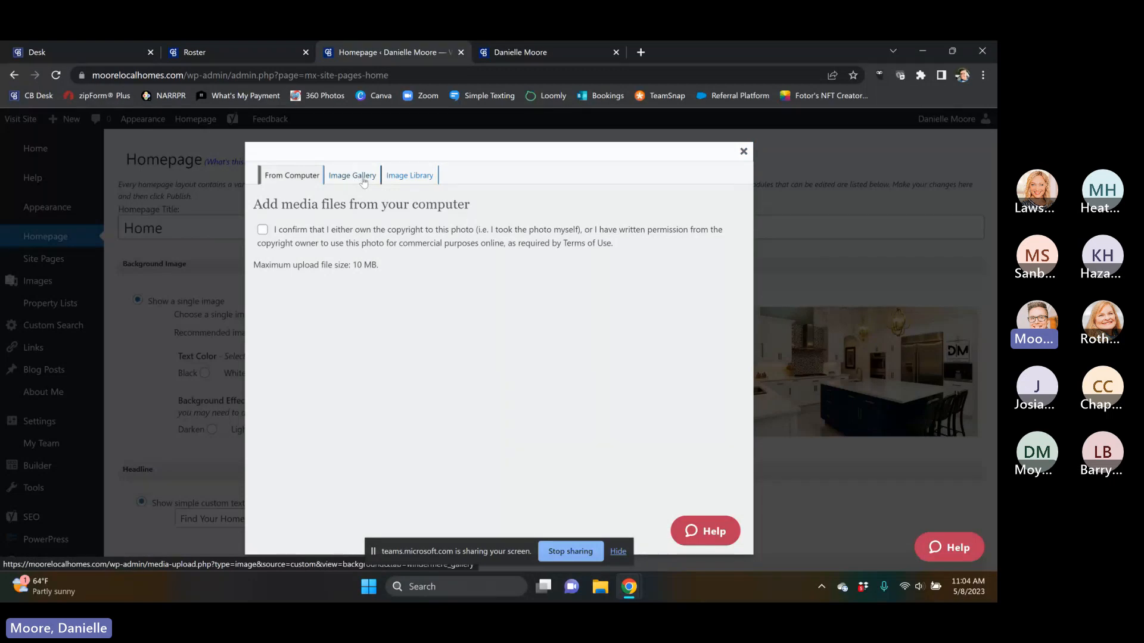
left_click(355, 179)
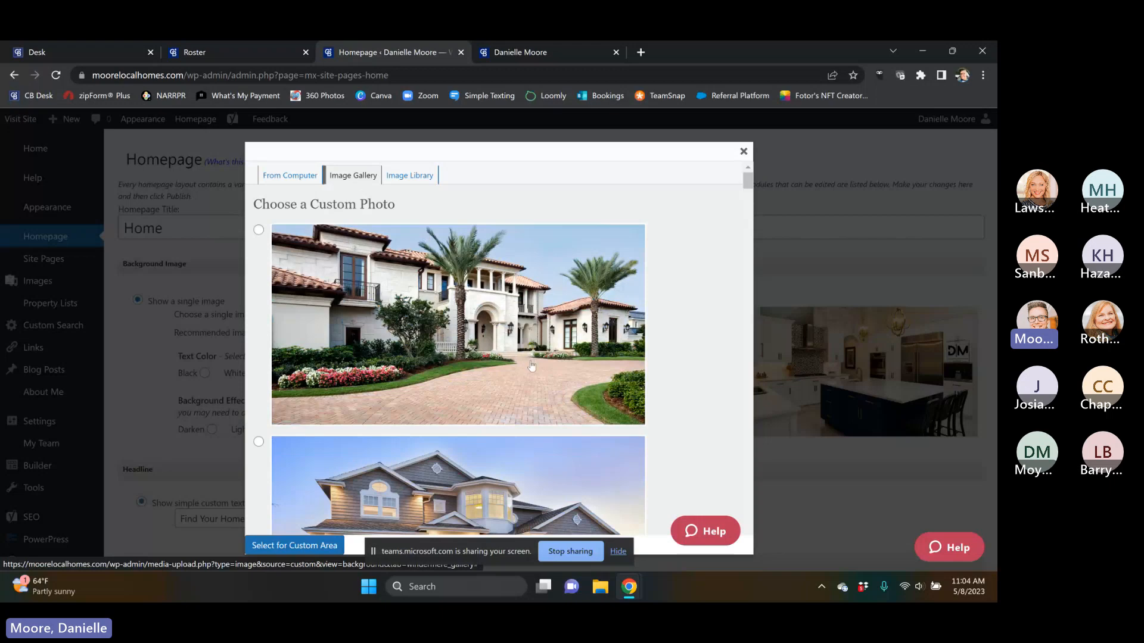
scroll(532, 366, "down", 1)
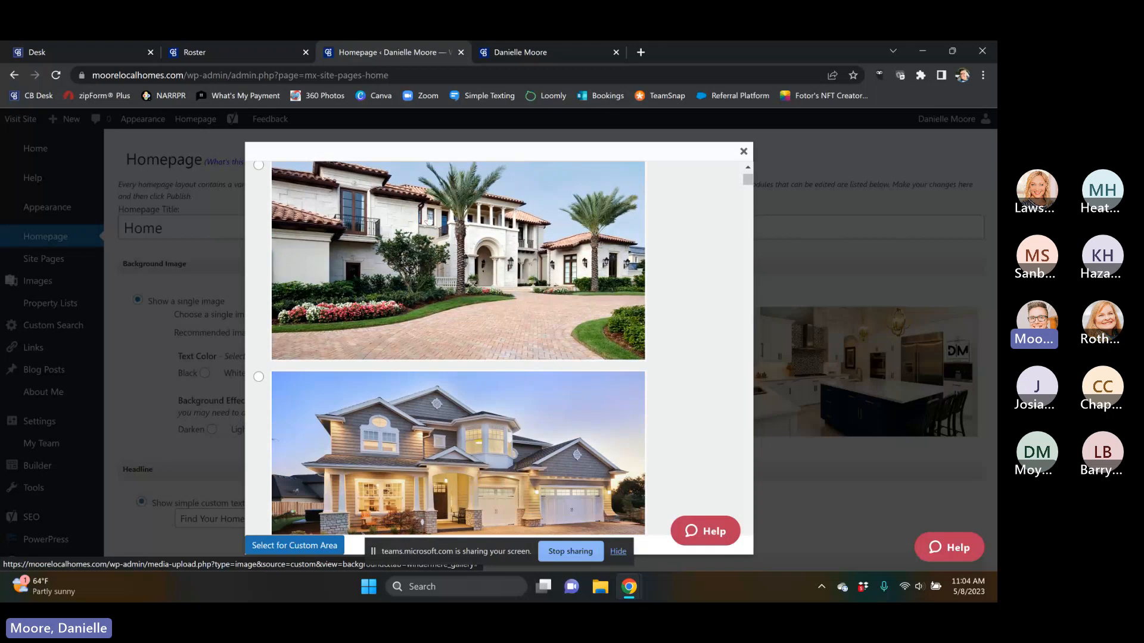
scroll(503, 274, "down", 3)
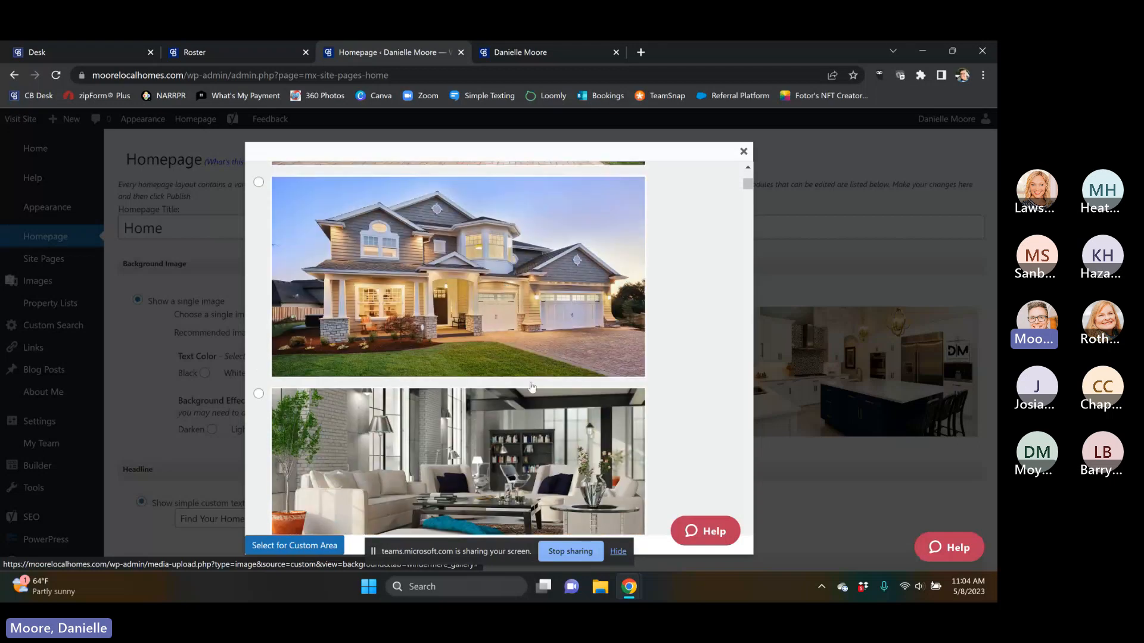
scroll(538, 336, "up", 4)
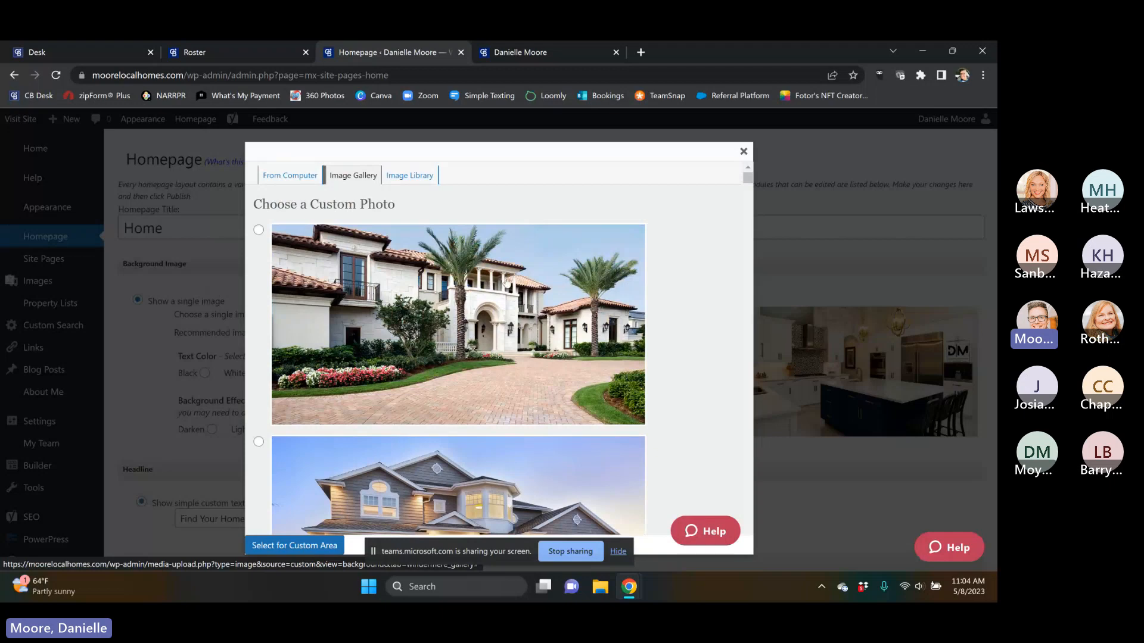
scroll(503, 340, "down", 3)
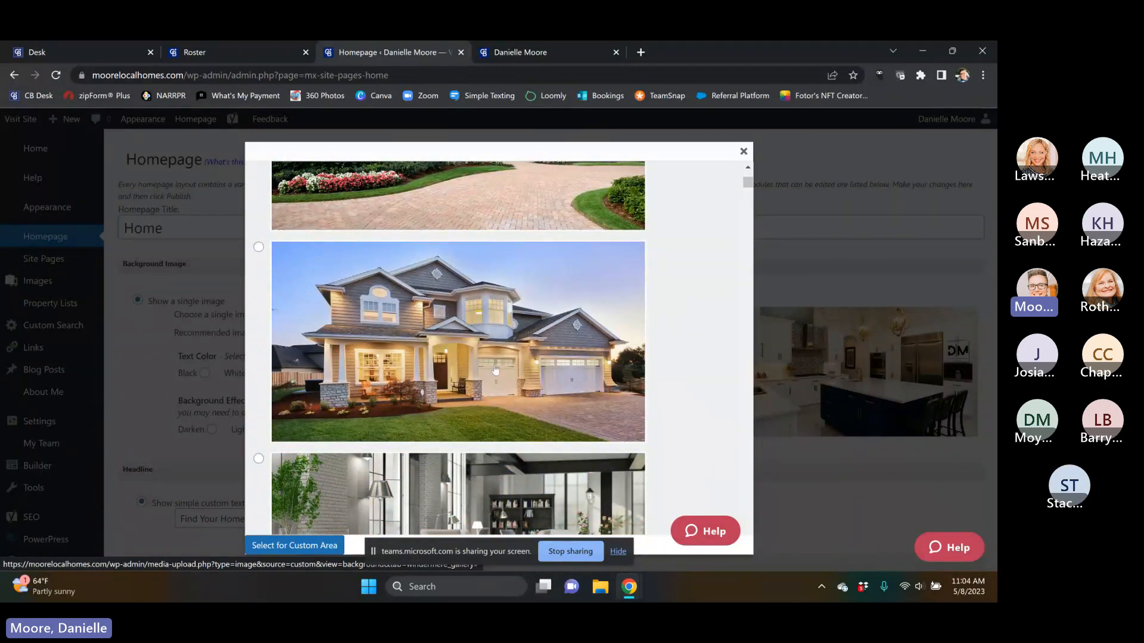
scroll(543, 505, "down", 2)
scroll(501, 387, "down", 2)
scroll(462, 301, "up", 1)
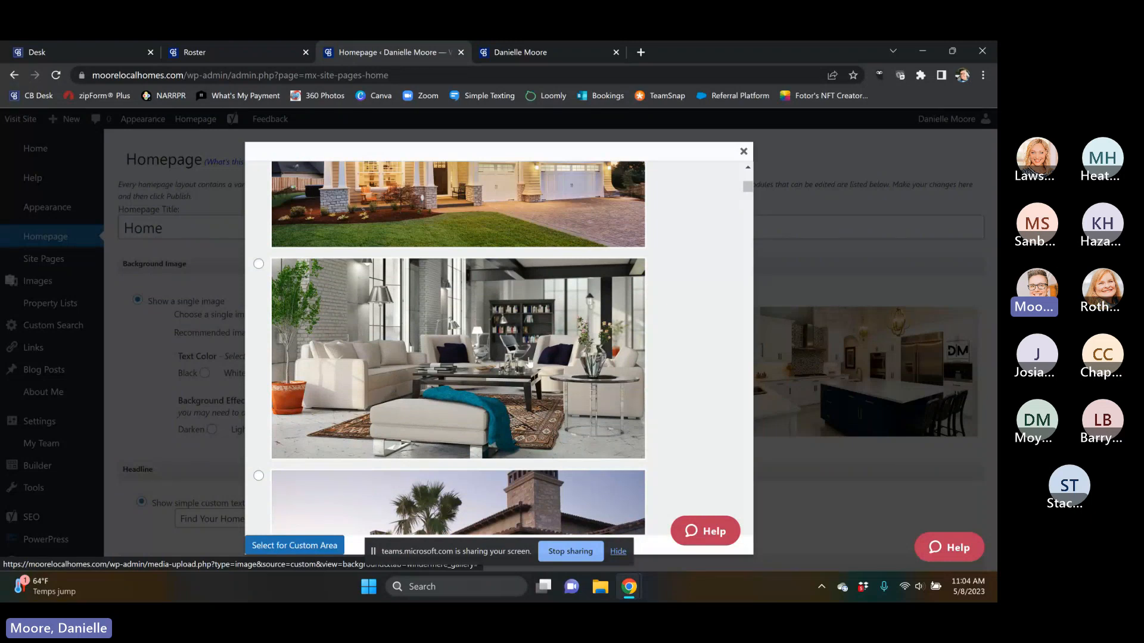
scroll(518, 429, "down", 3)
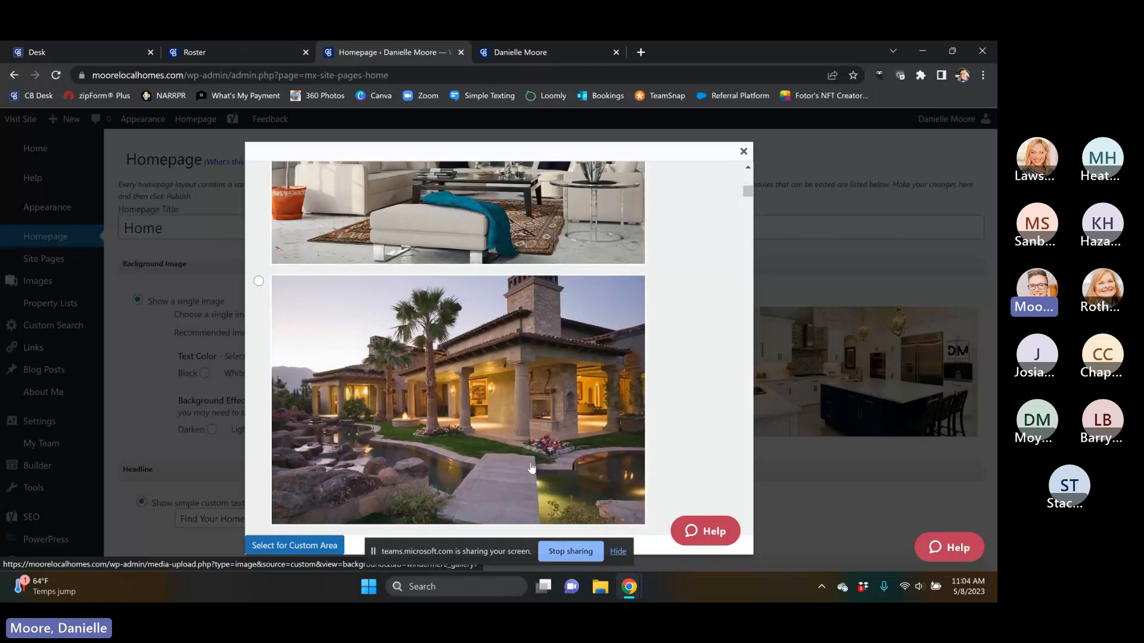
scroll(572, 420, "down", 3)
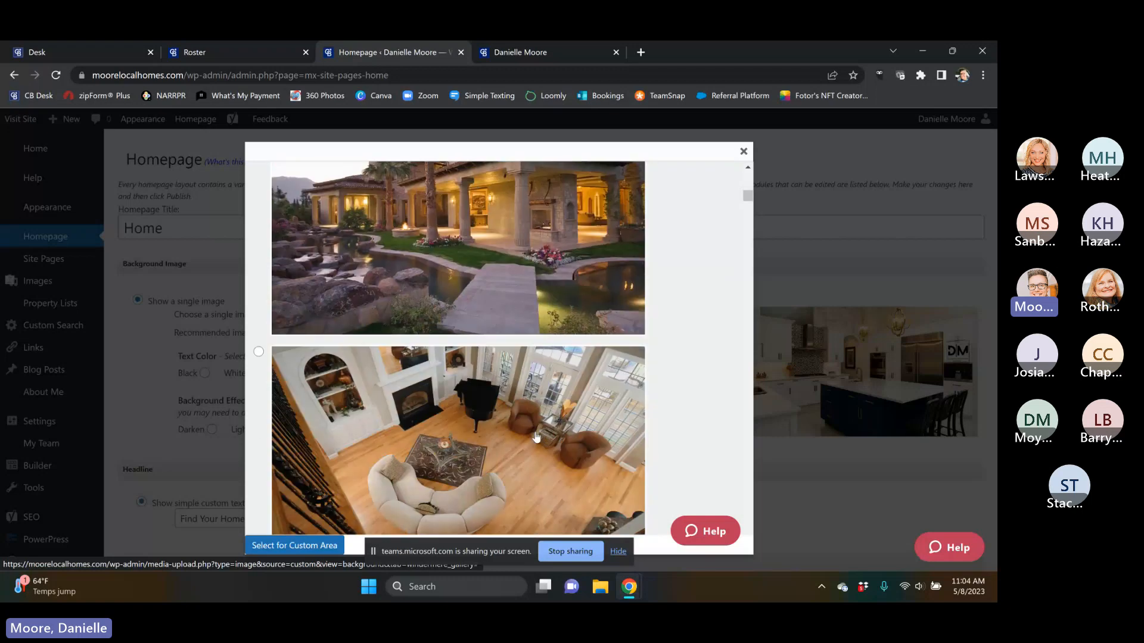
scroll(527, 462, "down", 3)
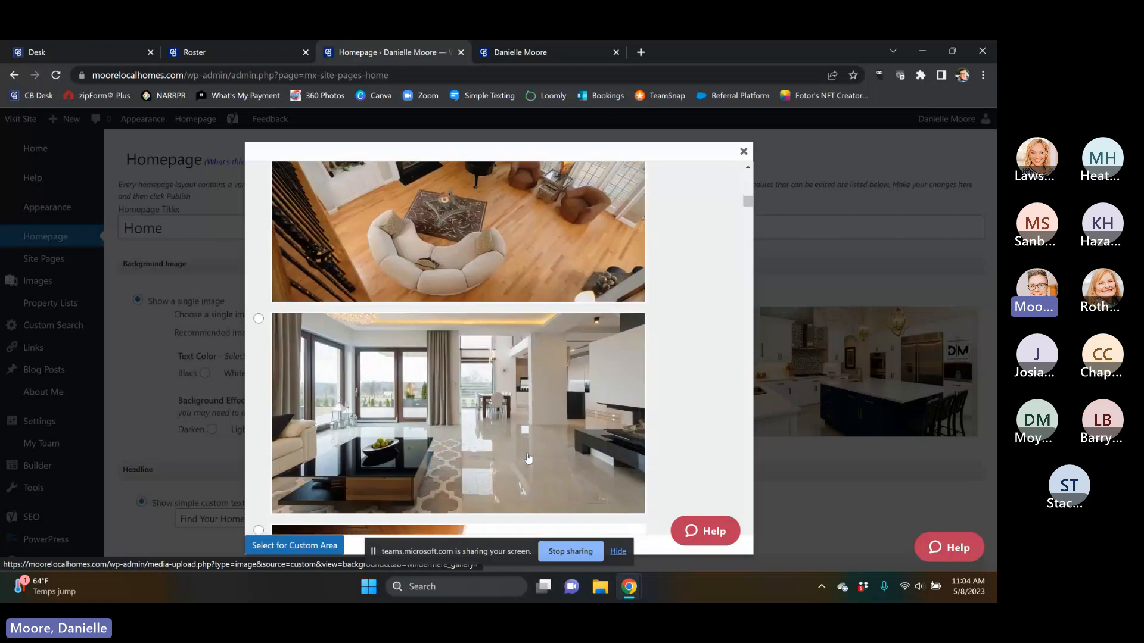
scroll(480, 427, "down", 5)
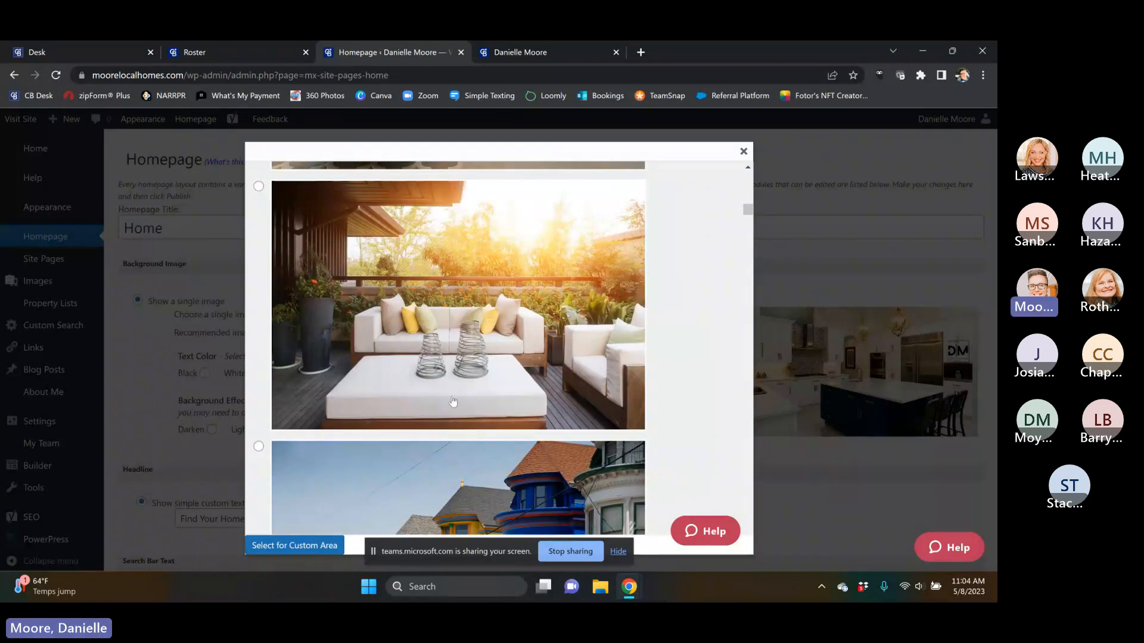
scroll(453, 409, "down", 3)
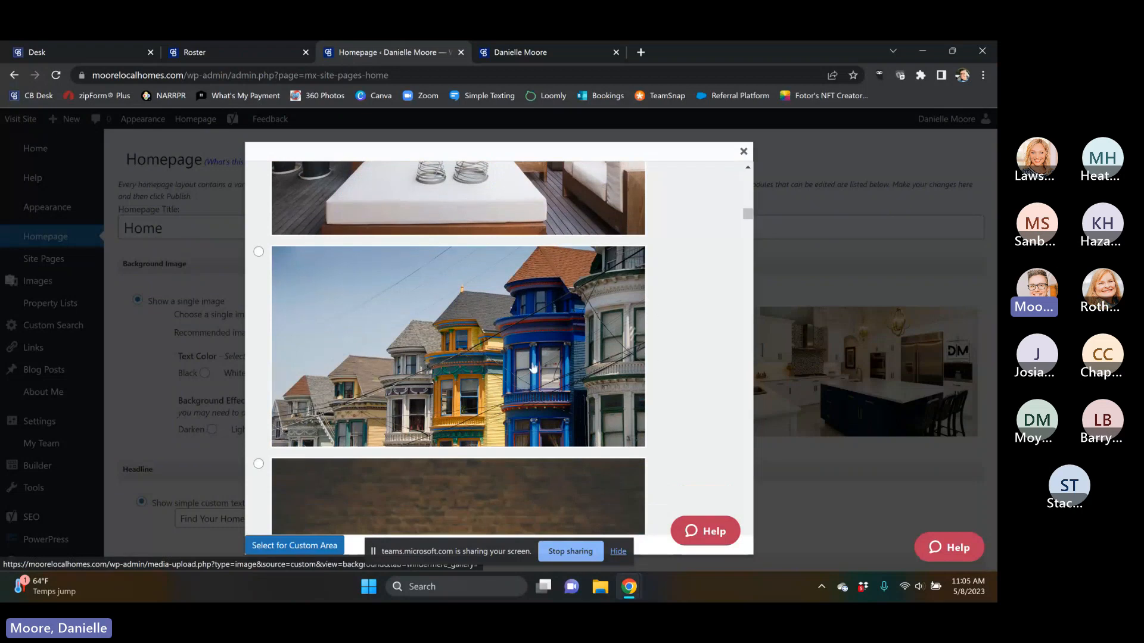
scroll(551, 373, "down", 1)
scroll(551, 373, "down", 1)
scroll(543, 355, "down", 2)
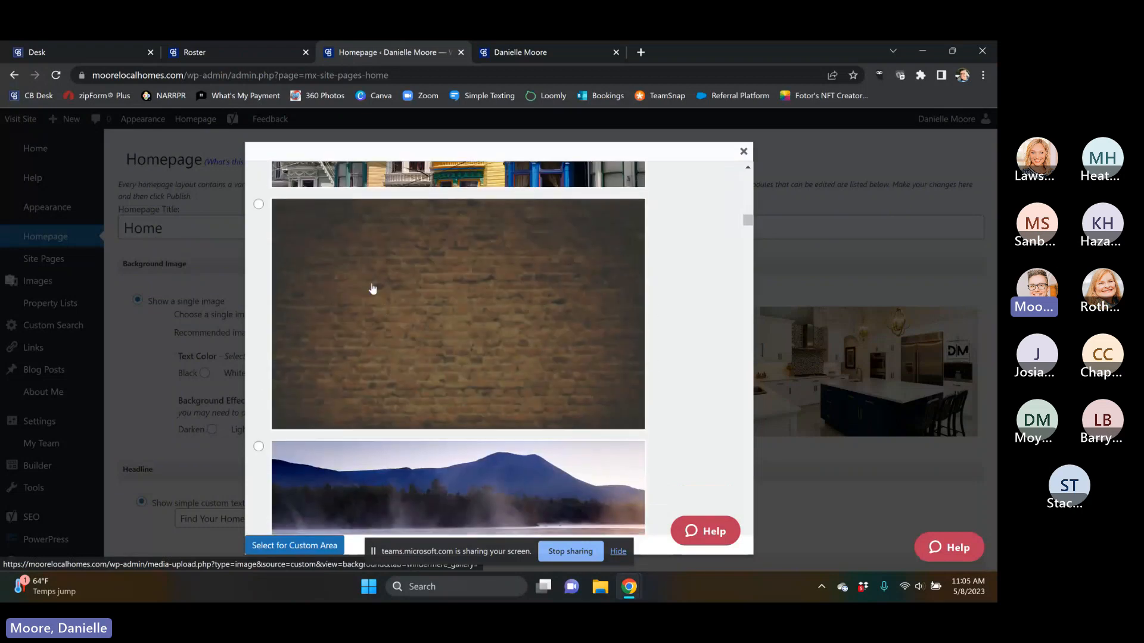
scroll(435, 361, "down", 2)
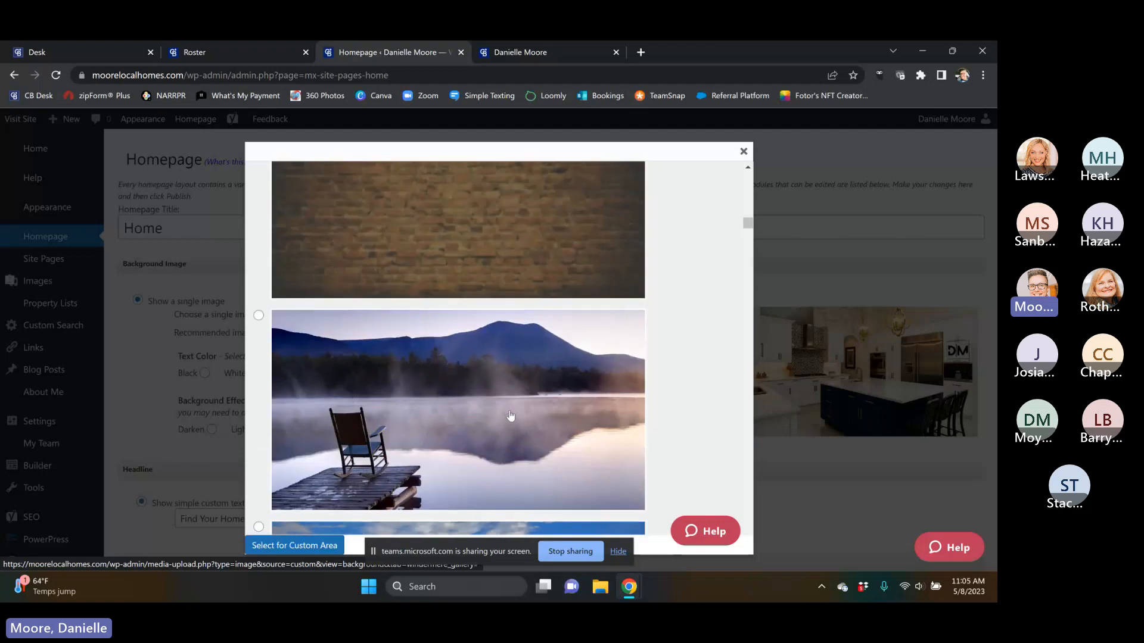
scroll(511, 415, "down", 3)
scroll(510, 415, "down", 2)
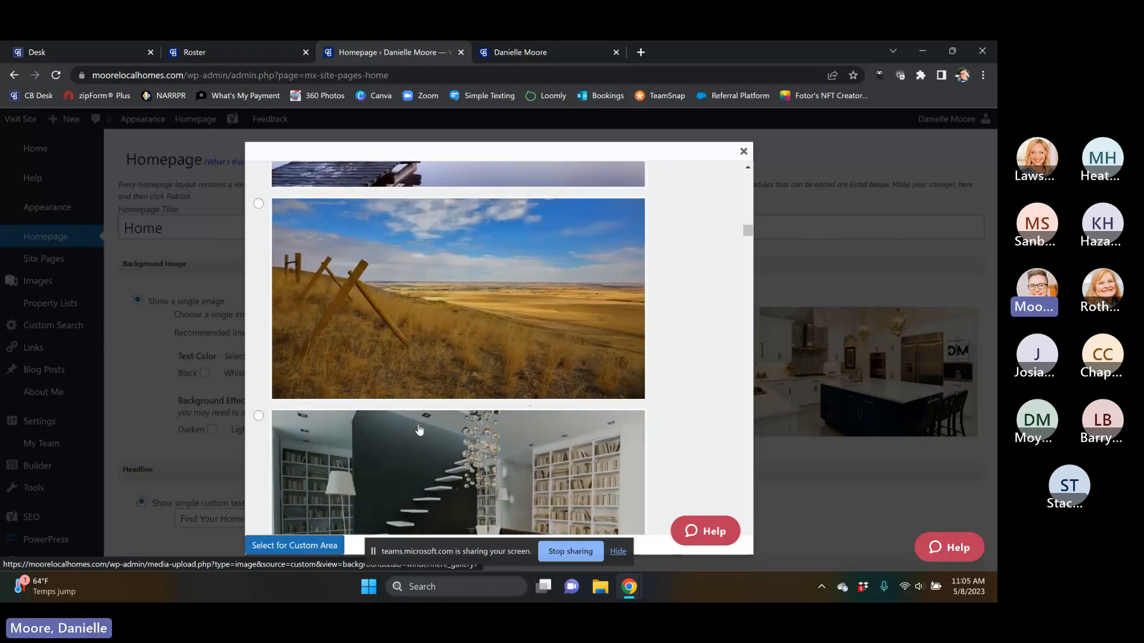
scroll(491, 457, "down", 2)
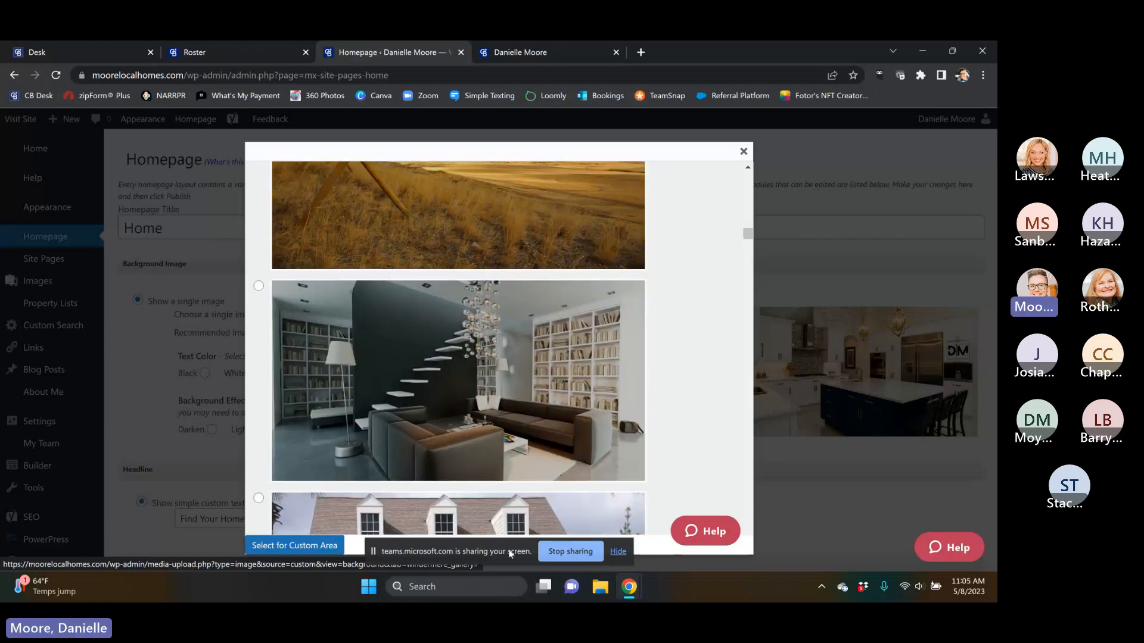
scroll(617, 417, "down", 2)
scroll(614, 423, "down", 1)
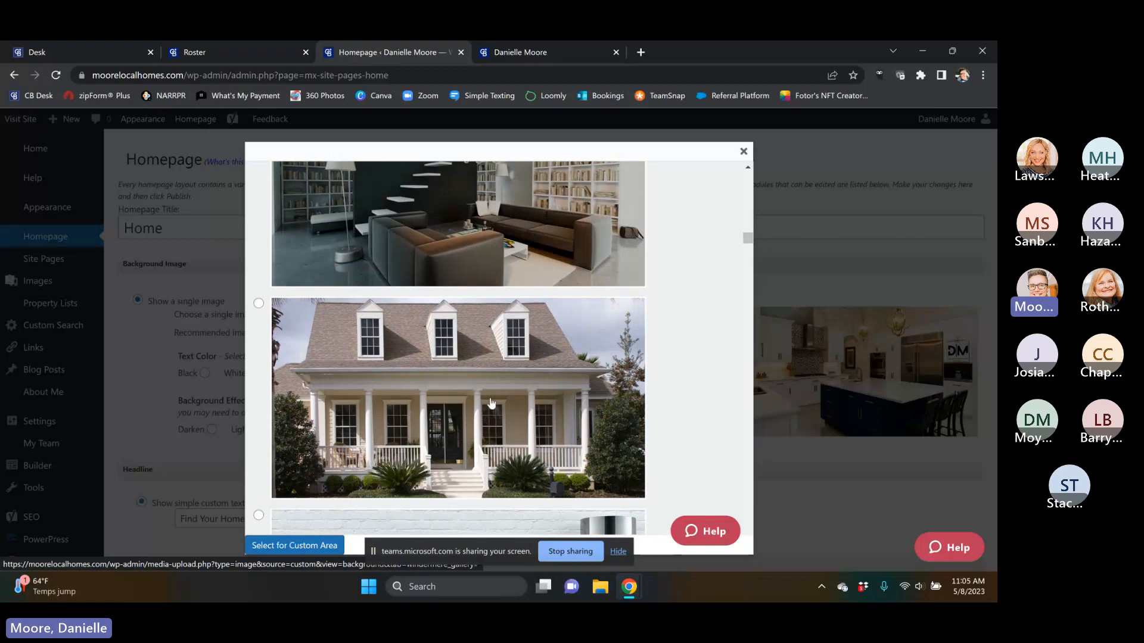
scroll(539, 429, "down", 7)
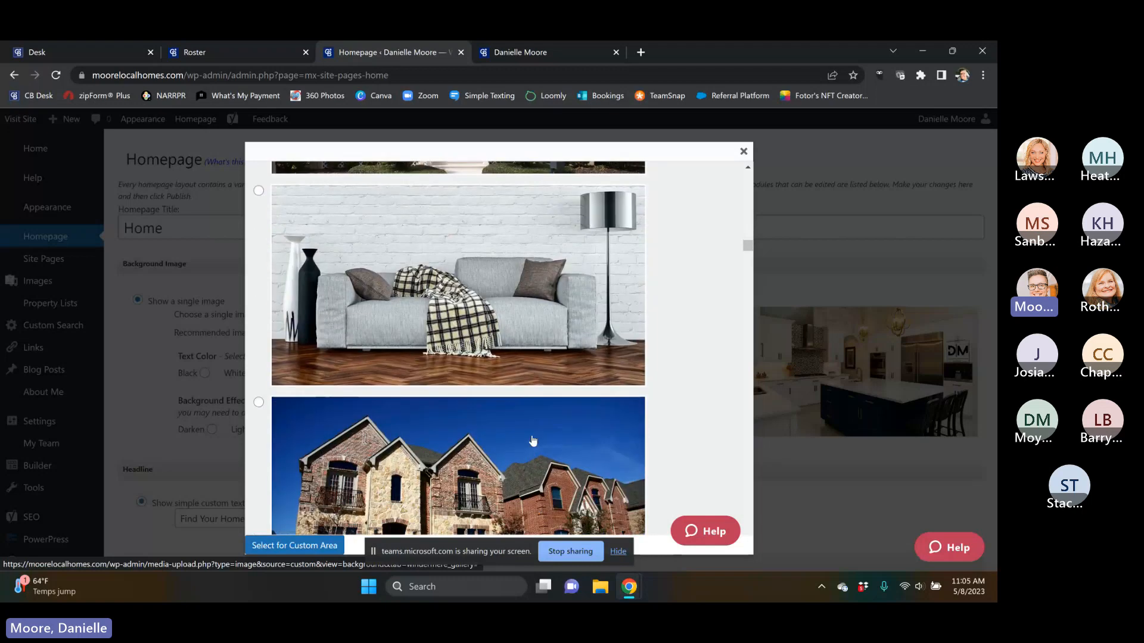
scroll(527, 405, "up", 10)
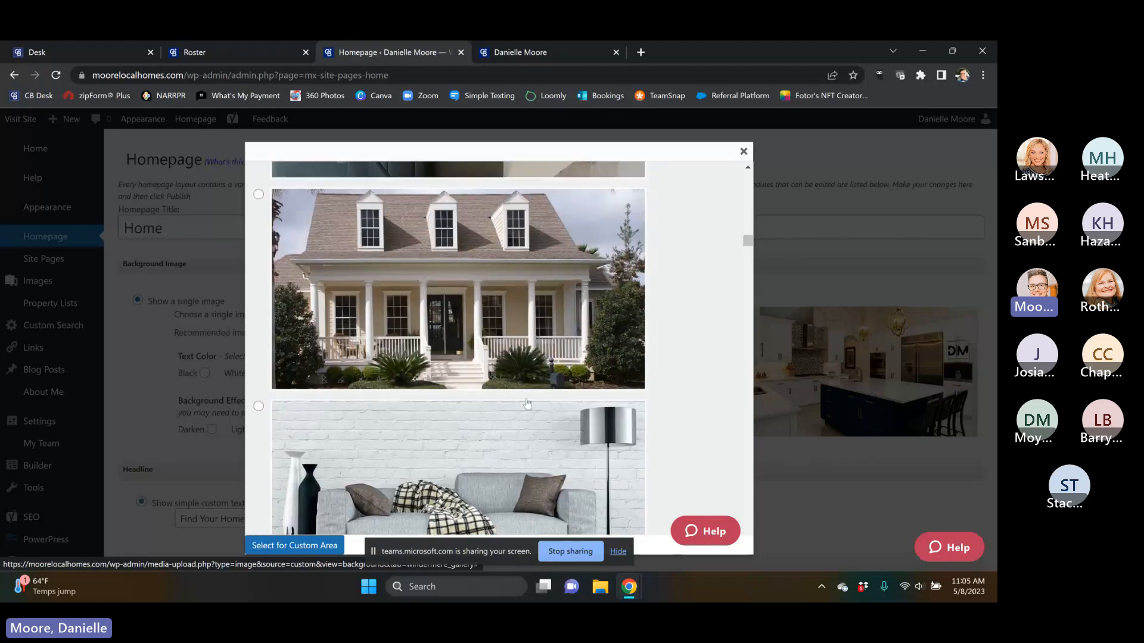
scroll(527, 404, "up", 10)
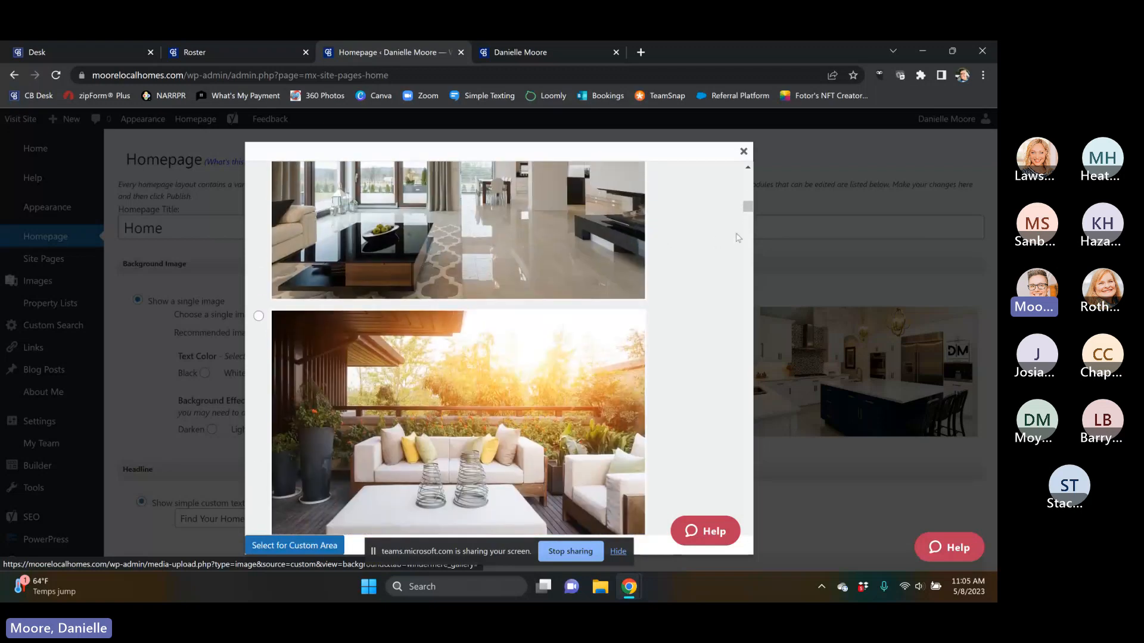
left_click_drag(748, 209, 748, 174)
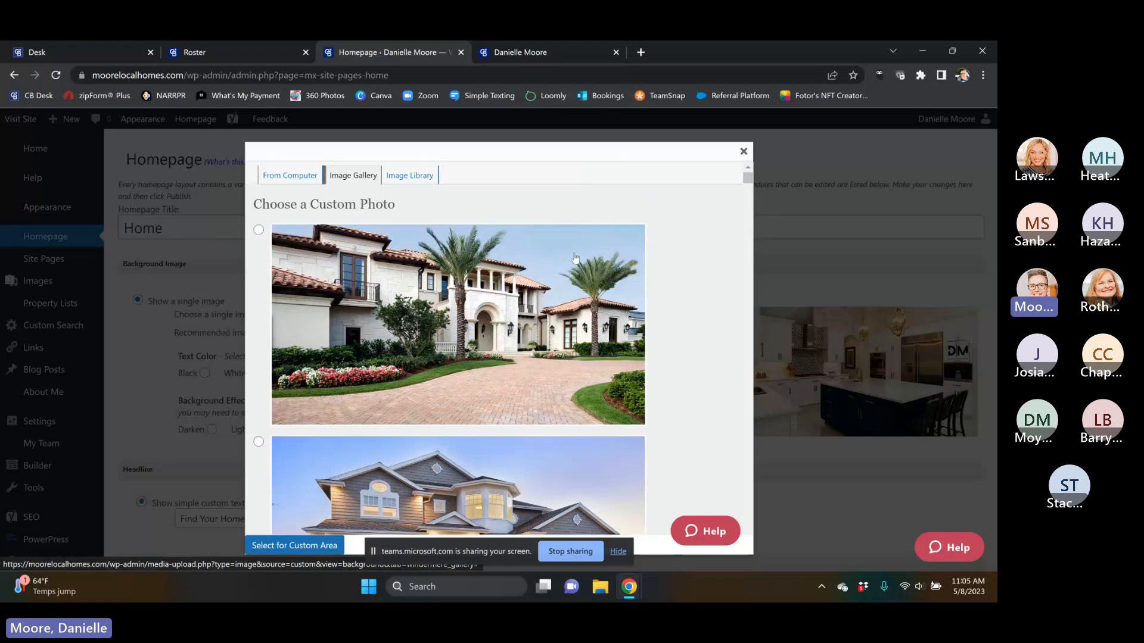
Step: Check the Image Library and the computer upload option, and close the background image chooser without selecting an image
left_click(407, 178)
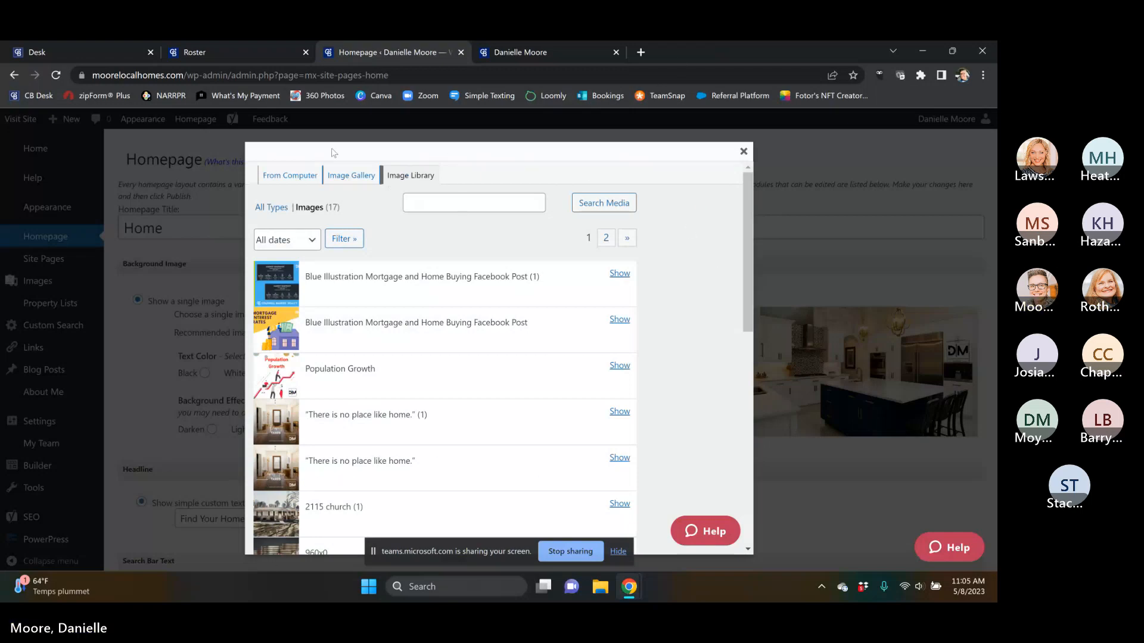
left_click(291, 177)
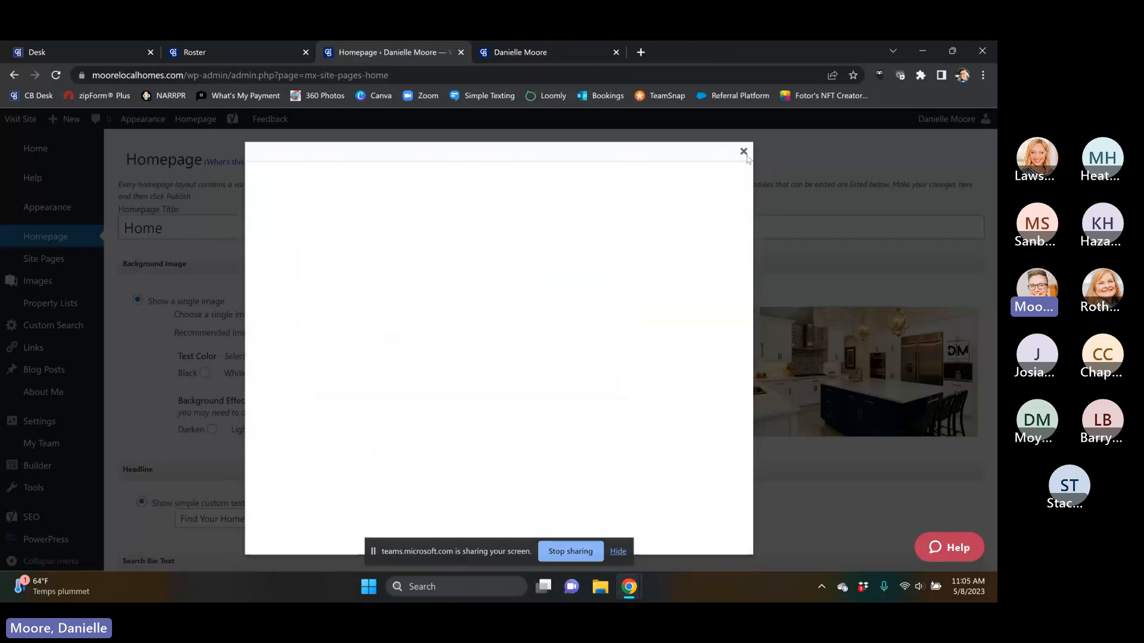
left_click(738, 151)
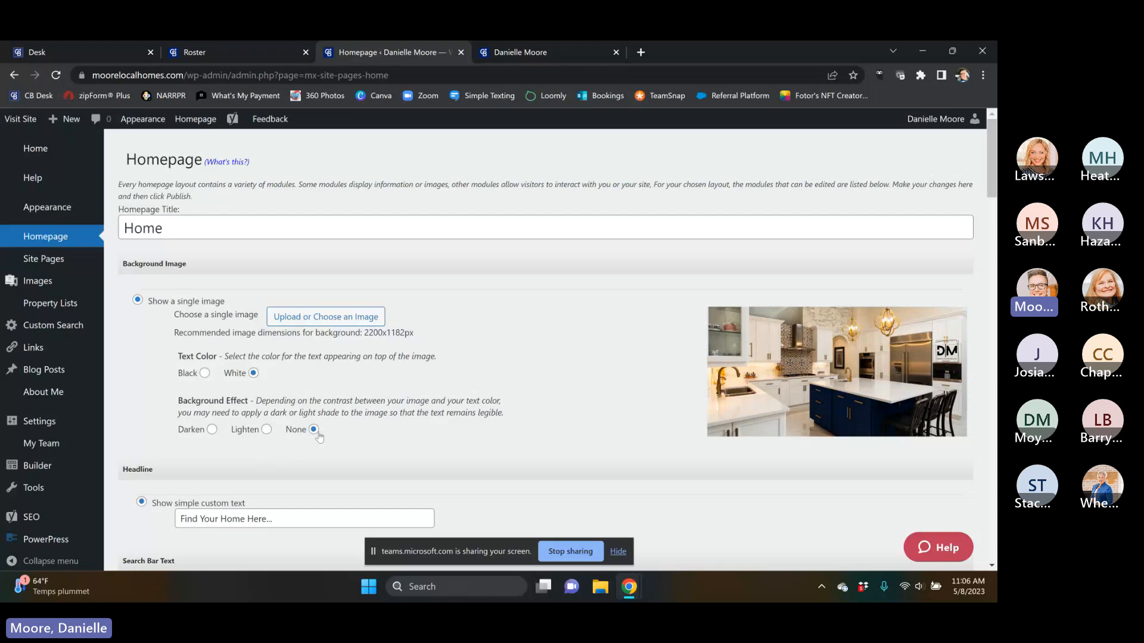
Step: Review the Homepage's background effect and Headline settings, comparing the custom headline text with the live website
scroll(357, 422, "down", 1)
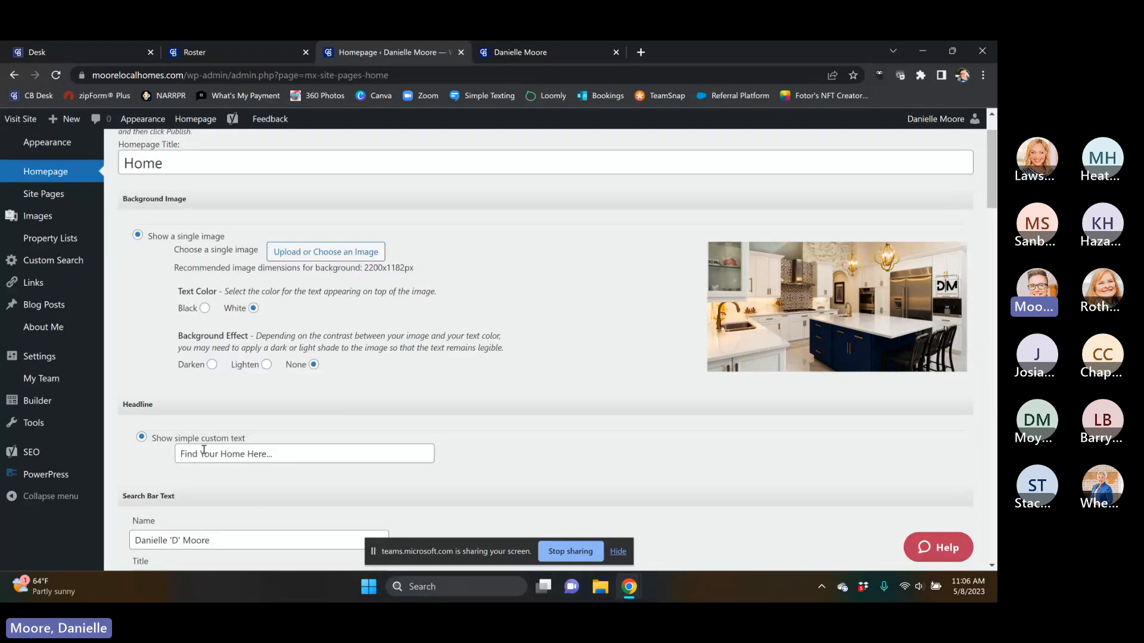
scroll(229, 437, "down", 1)
left_click(553, 46)
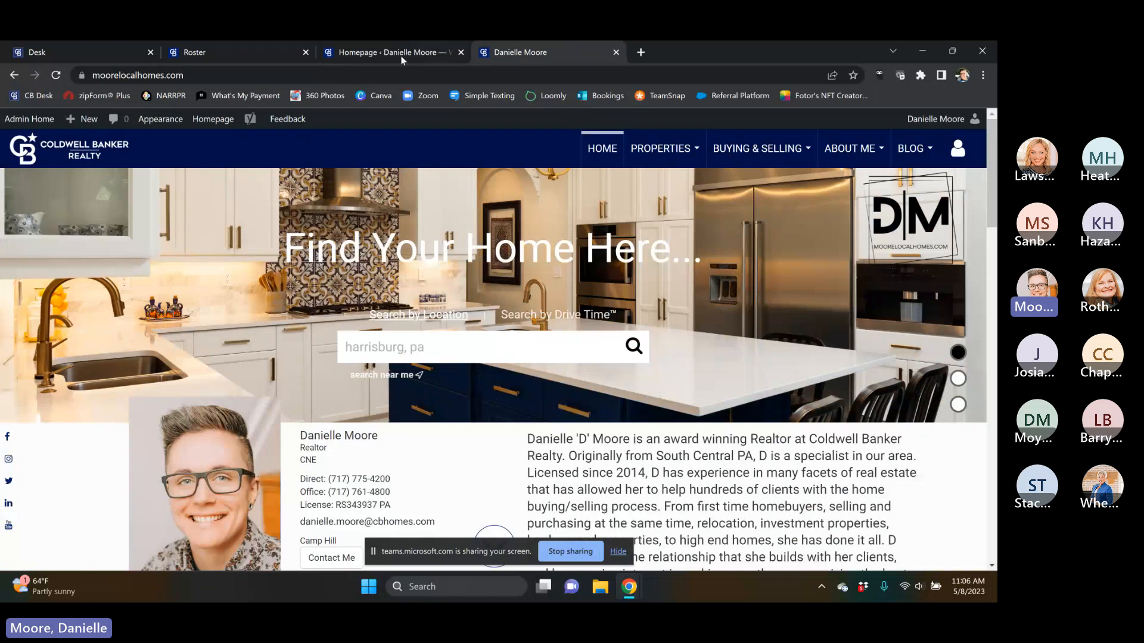
left_click(383, 51)
scroll(332, 343, "down", 1)
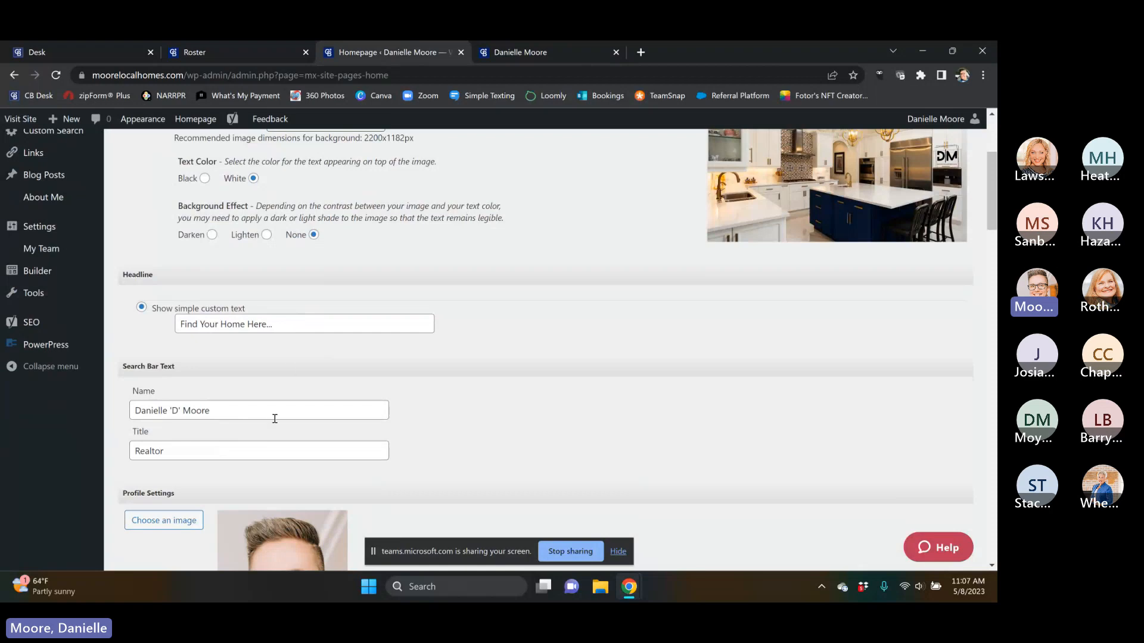
Step: Review the Search Bar Text and Profile Settings fields, including the profile photo, title, designations and contact details
scroll(171, 255, "down", 2)
scroll(251, 419, "down", 2)
scroll(251, 419, "down", 1)
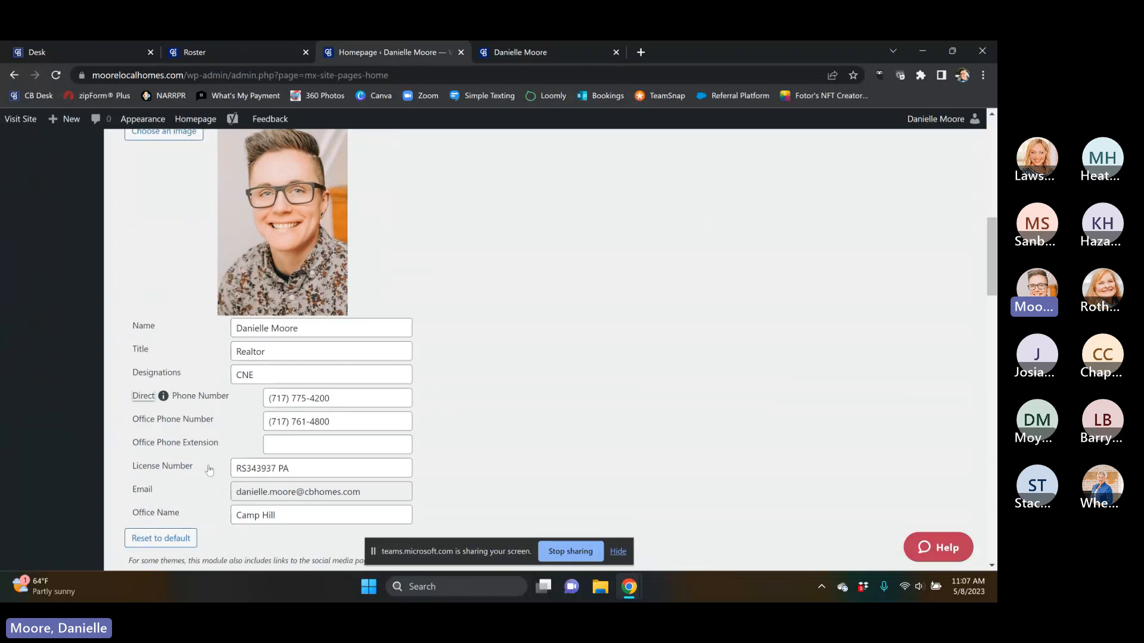
scroll(292, 392, "down", 2)
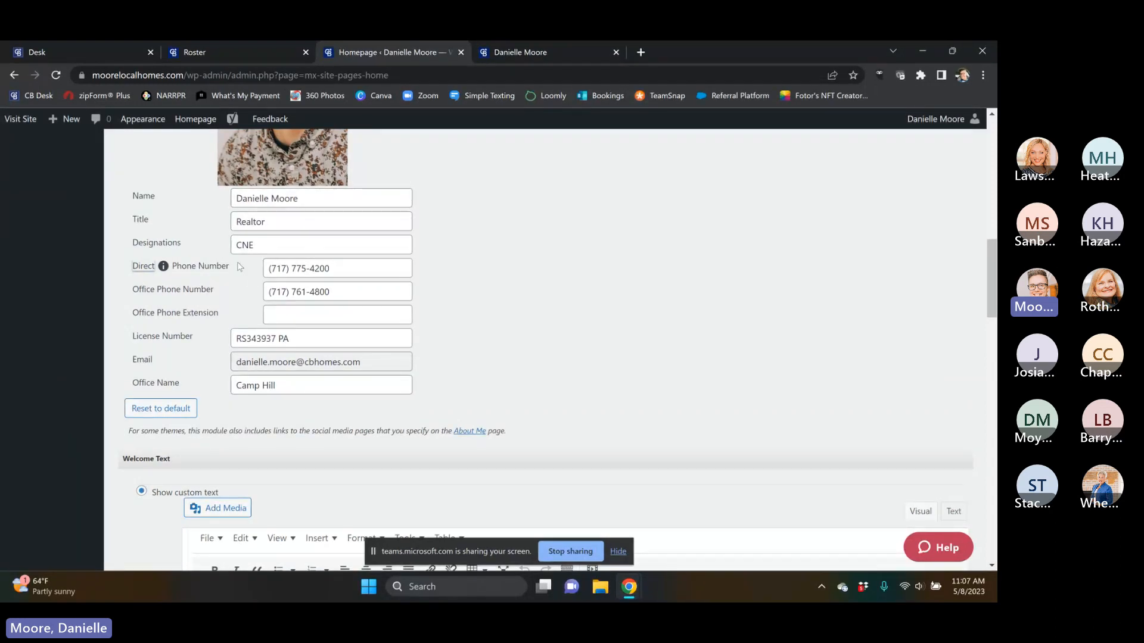
Step: Examine the Welcome Text module and compare its custom biography with the one shown on the live website
scroll(226, 280, "down", 2)
scroll(367, 424, "down", 2)
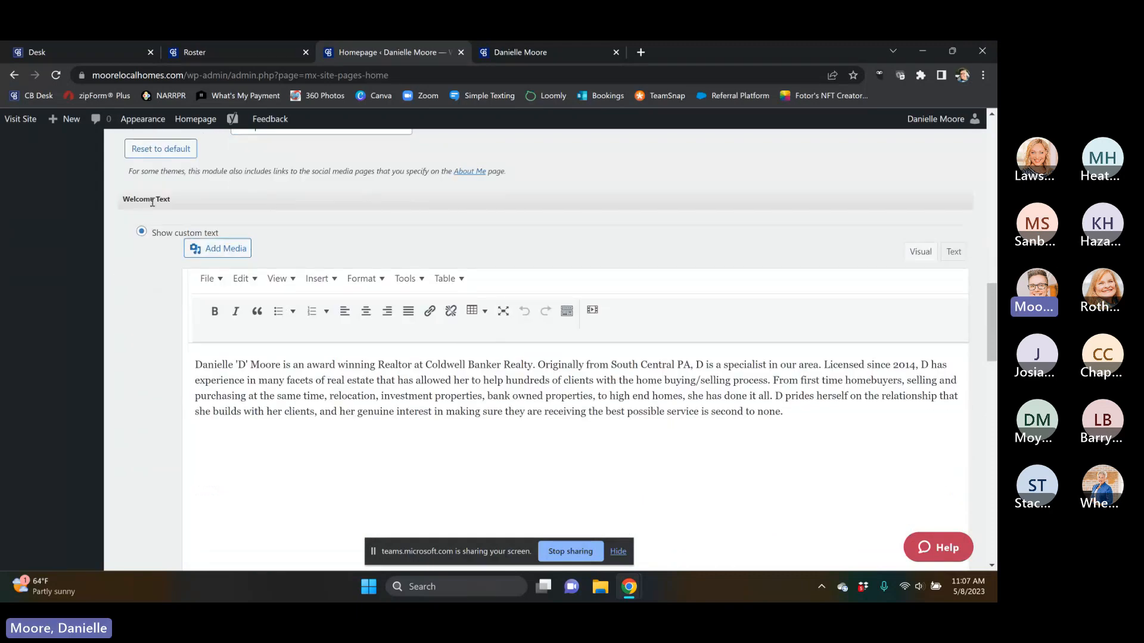
left_click(520, 51)
scroll(460, 512, "down", 2)
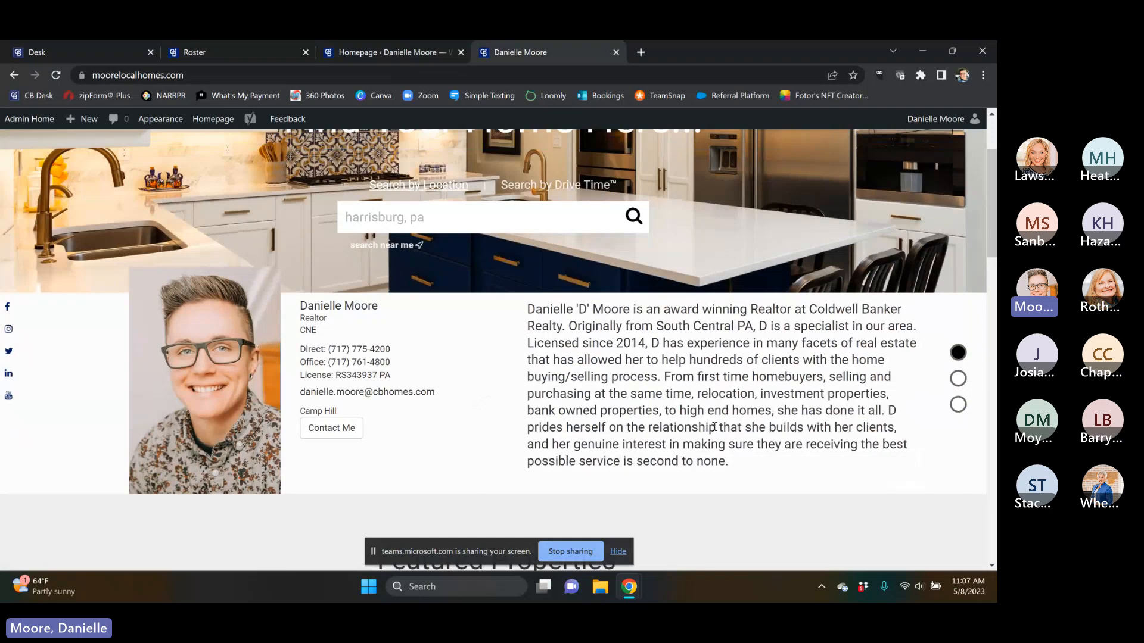
left_click(403, 55)
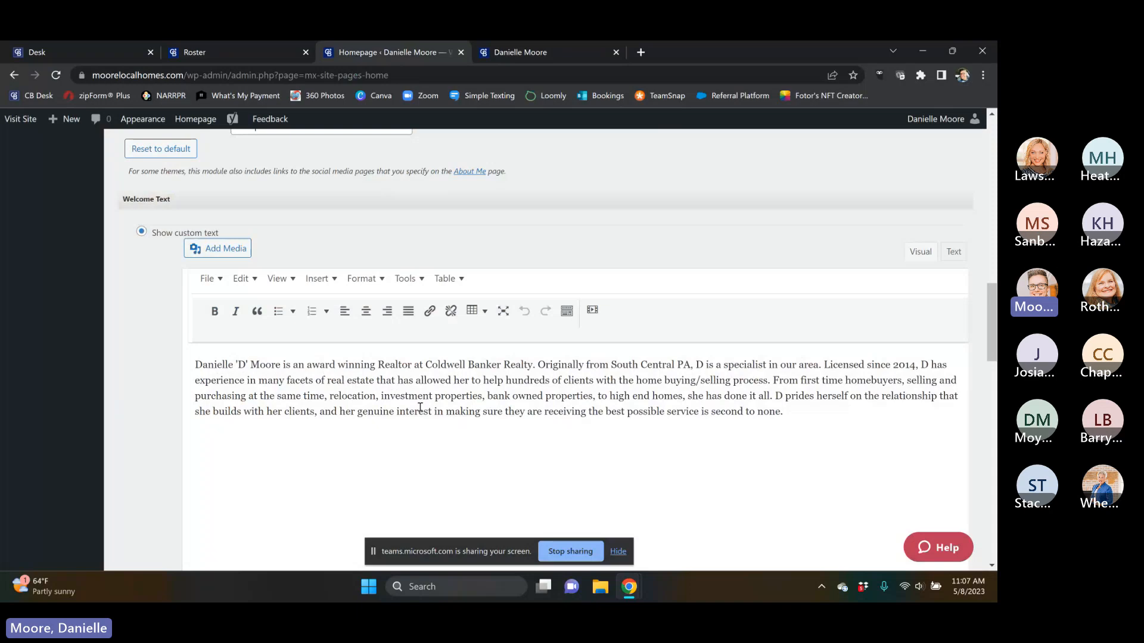
left_click(541, 53)
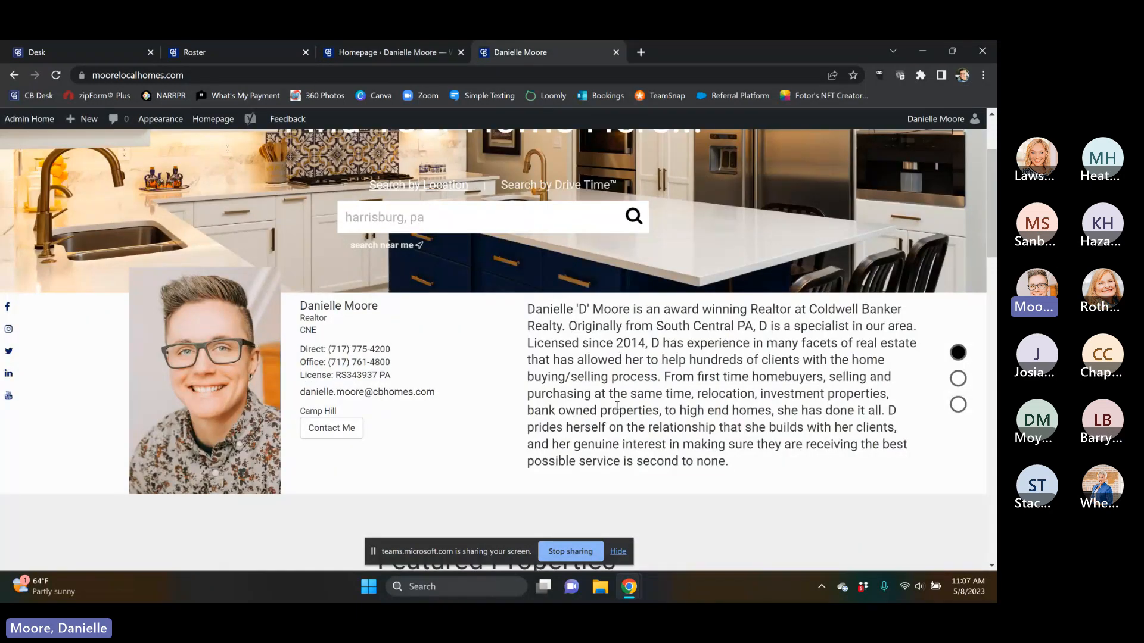
left_click(395, 54)
Step: View the Property List choices in the Featured Properties Module and close the list without changing the selection
scroll(511, 471, "down", 10)
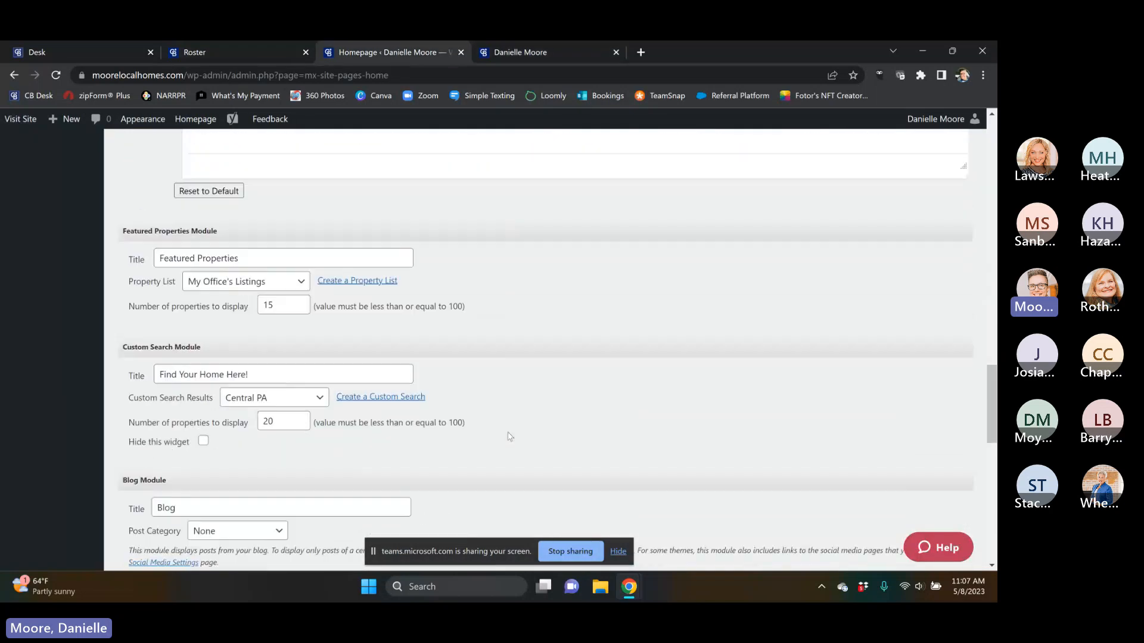
scroll(508, 437, "down", 1)
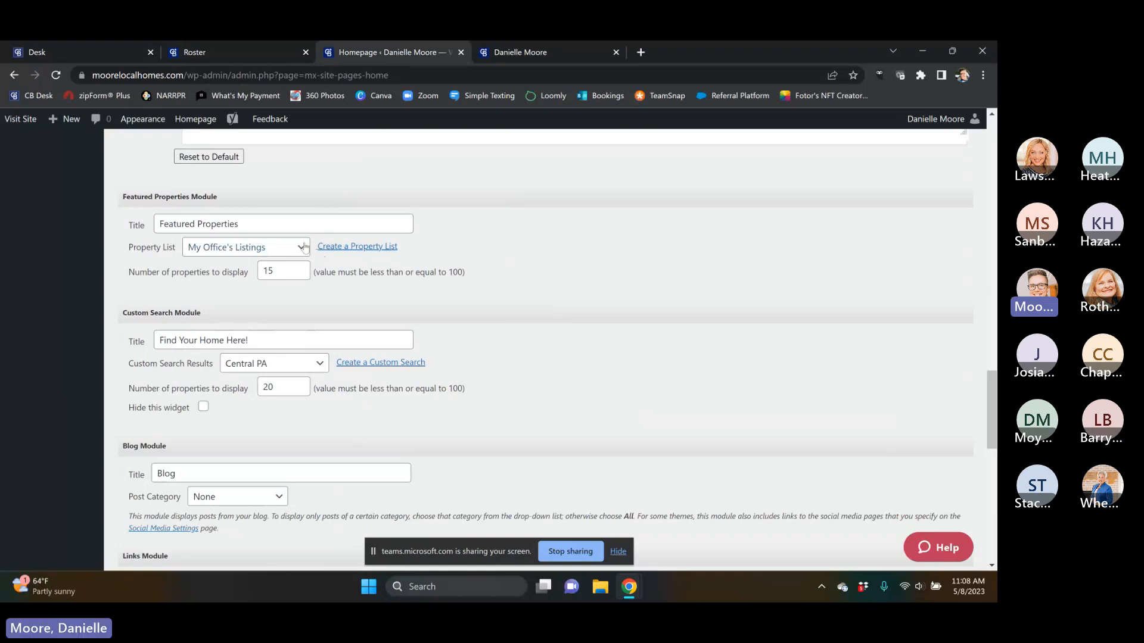
left_click(305, 247)
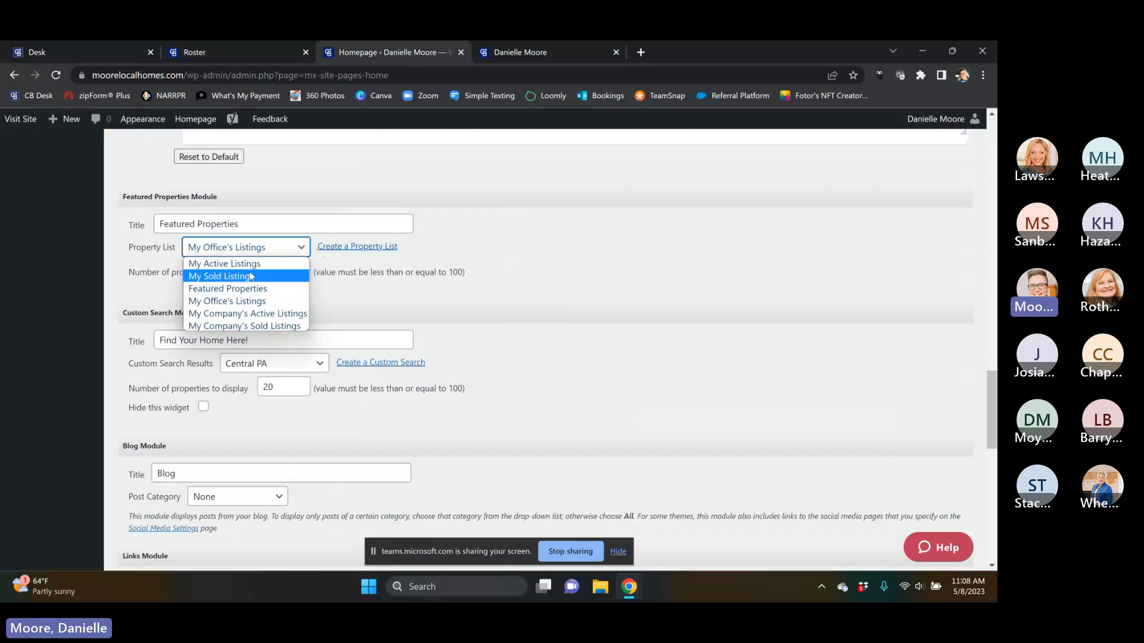
left_click(571, 261)
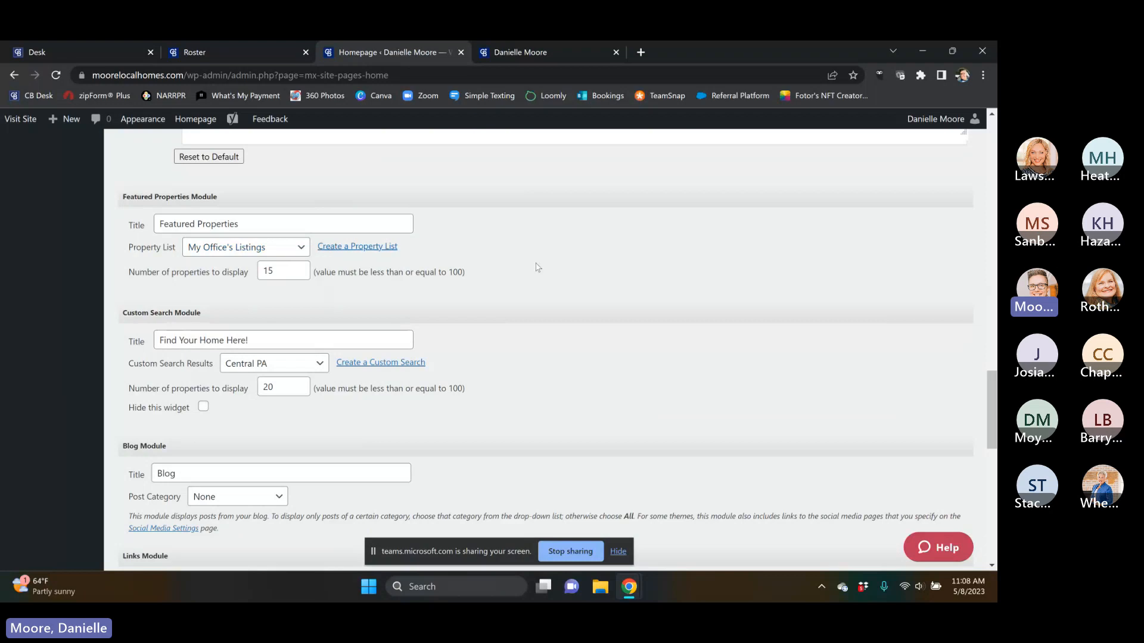
Step: Look through the Featured Properties section on the live website down to the Find Your Home Here! heading
left_click(560, 52)
scroll(303, 337, "down", 5)
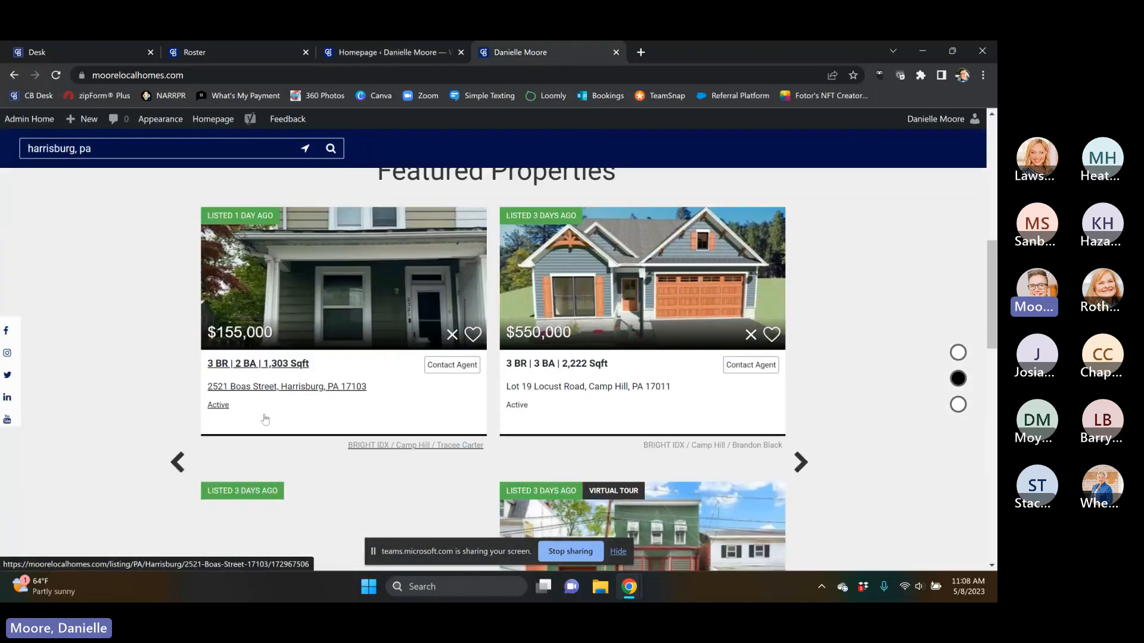
scroll(567, 294, "up", 1)
scroll(567, 294, "down", 3)
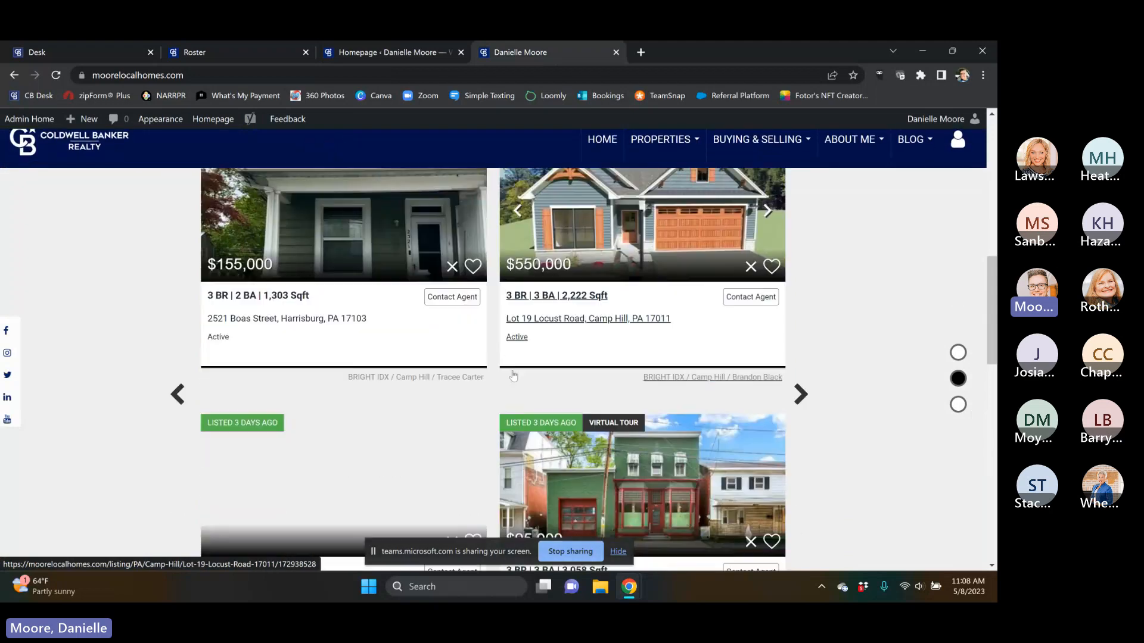
scroll(443, 383, "down", 4)
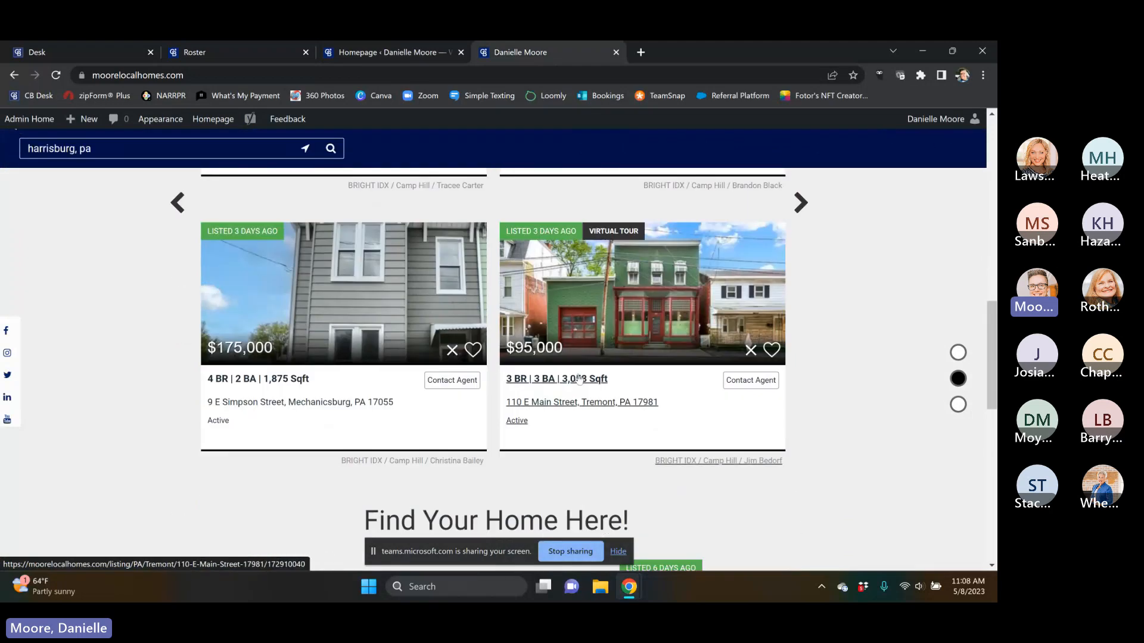
scroll(510, 379, "up", 5)
scroll(510, 378, "up", 2)
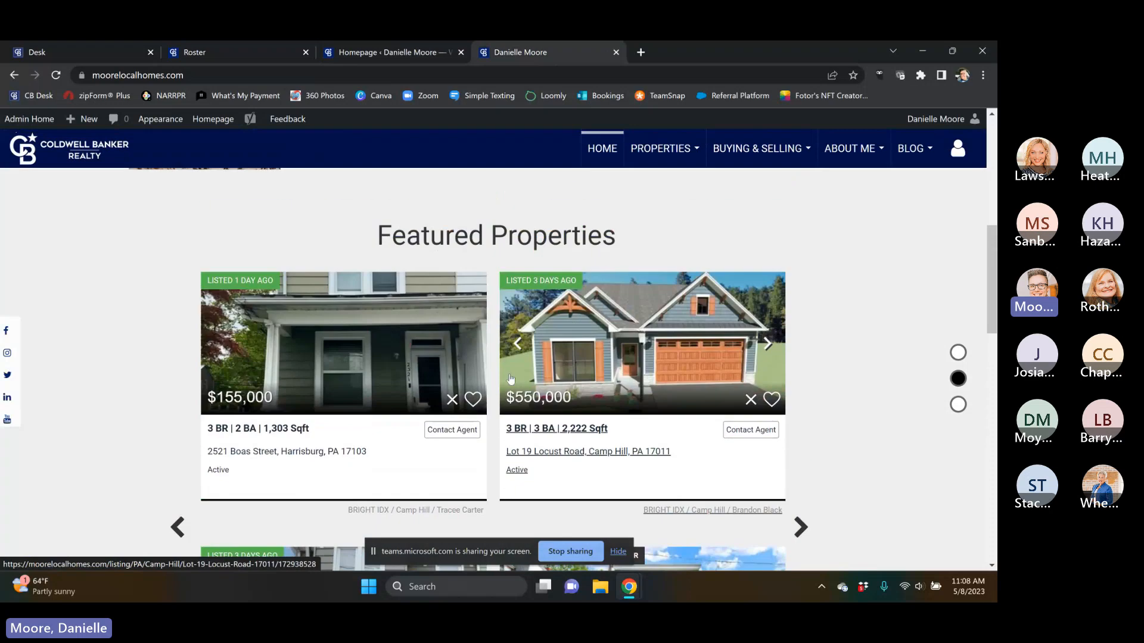
Step: Return to the Homepage settings and choose My Office's Listings as the Featured Properties Module's property list
left_click(384, 54)
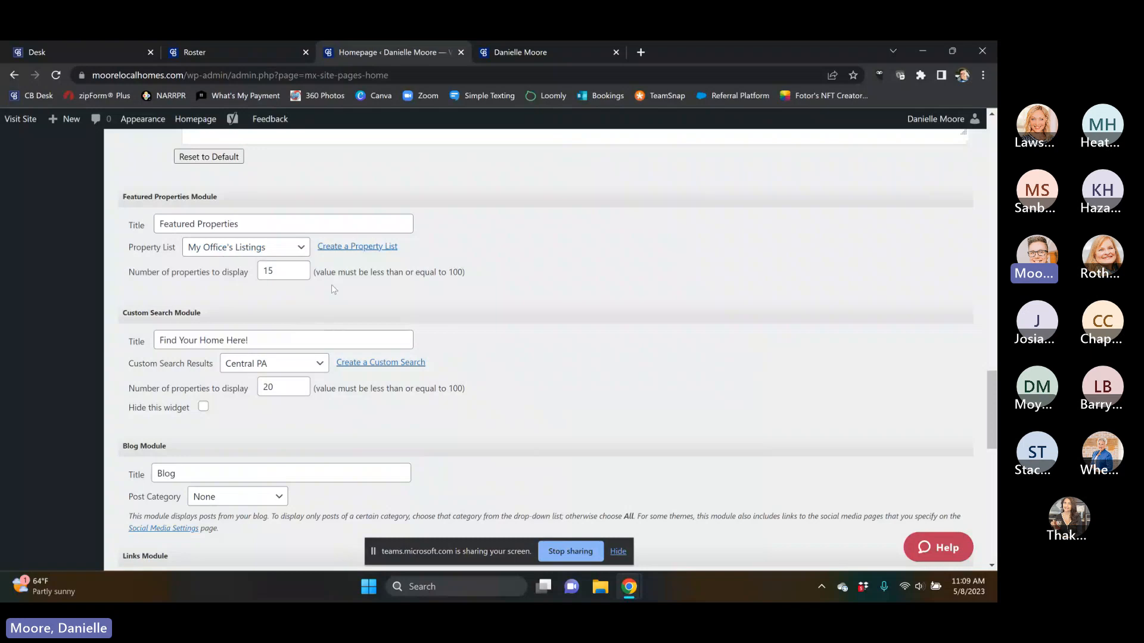
left_click(297, 248)
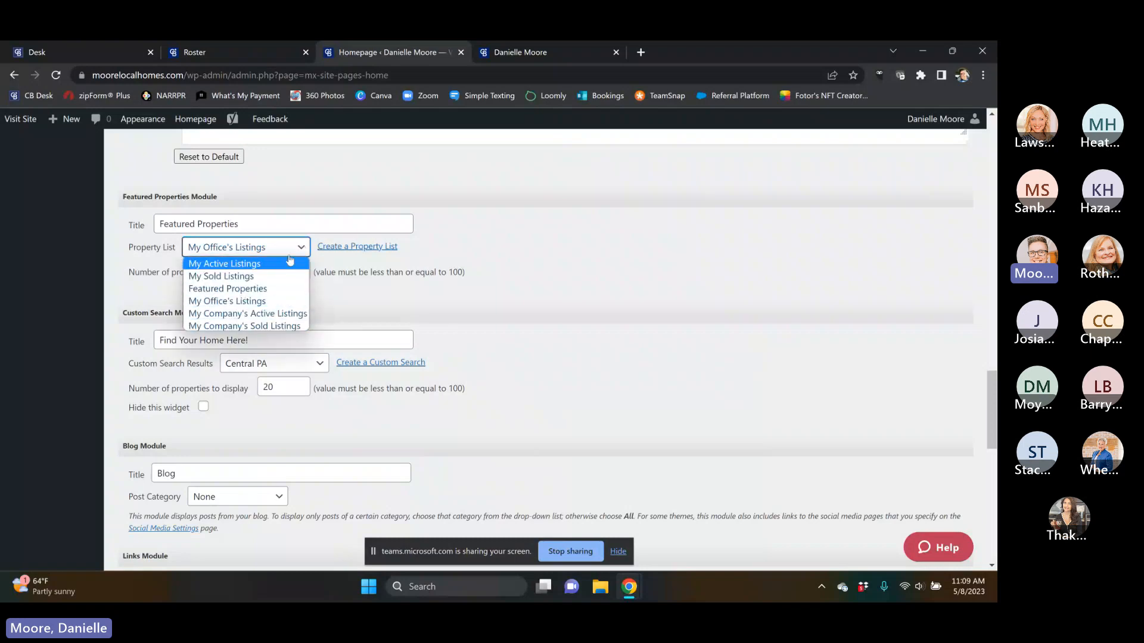
left_click(266, 303)
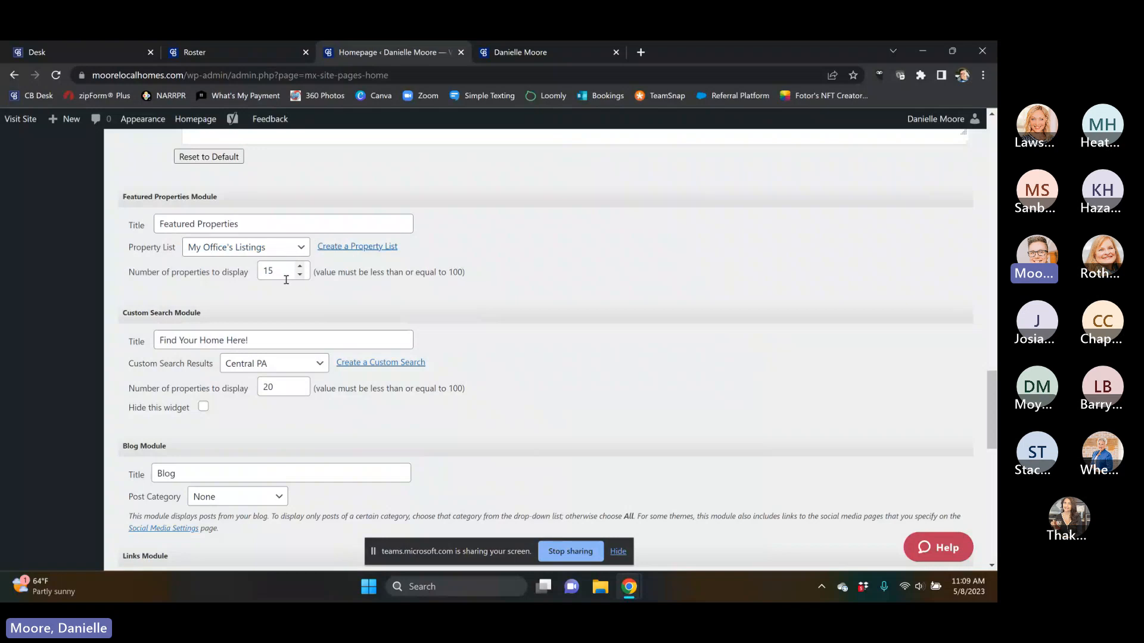
scroll(286, 273, "down", 1)
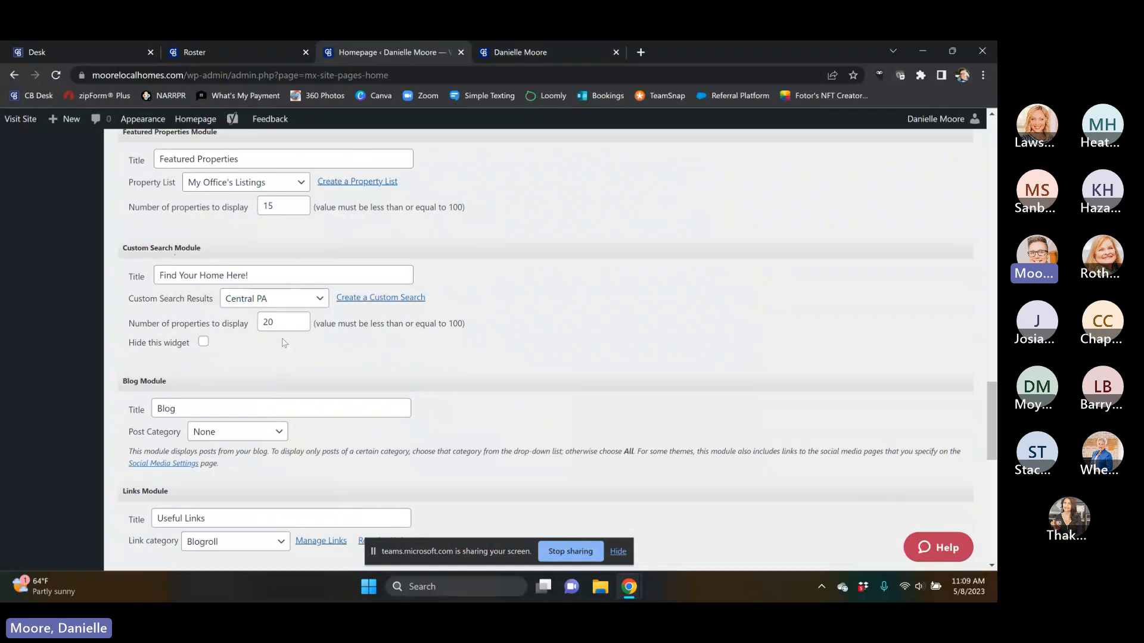
Step: Run a property search for harrisburg, pa from the live homepage and return to the Homepage settings
left_click(521, 53)
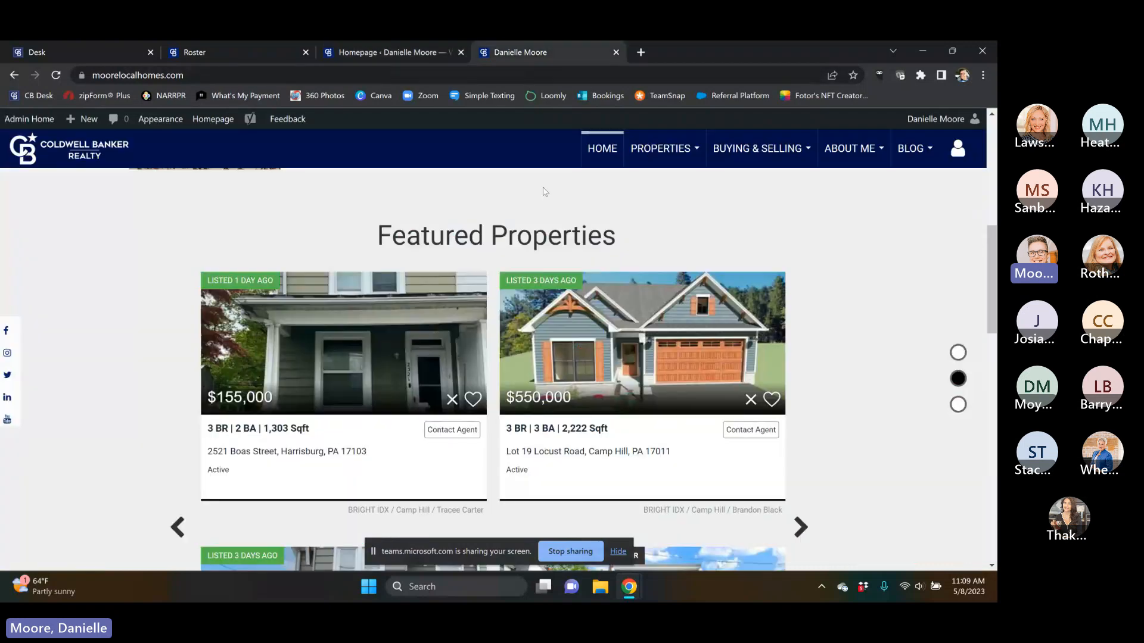
scroll(535, 345, "up", 5)
scroll(535, 346, "up", 3)
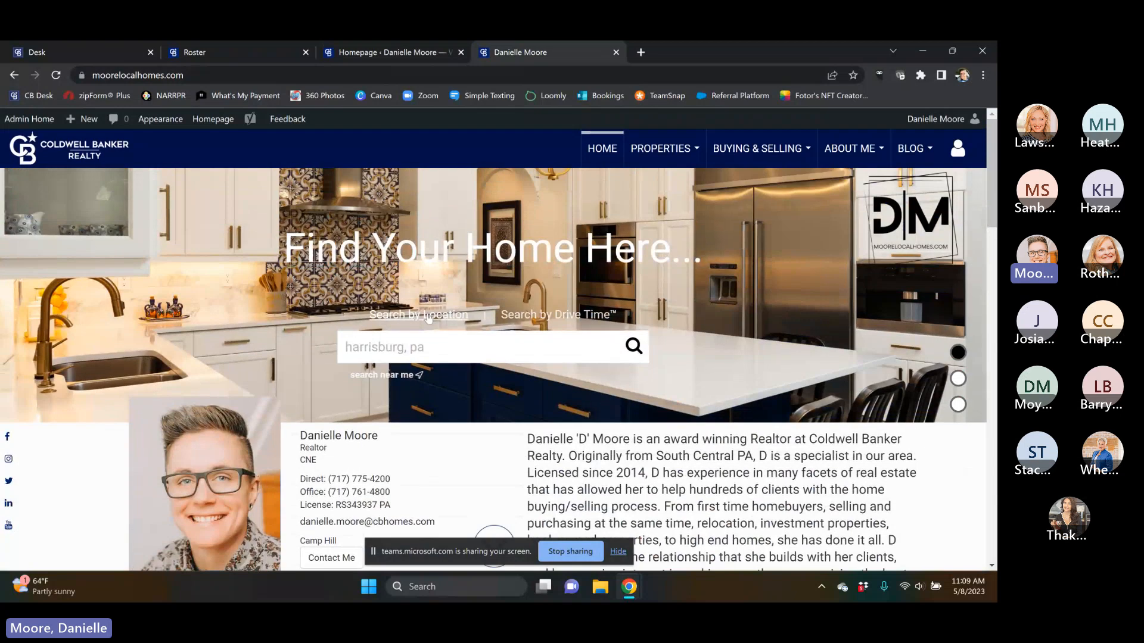
left_click(634, 348)
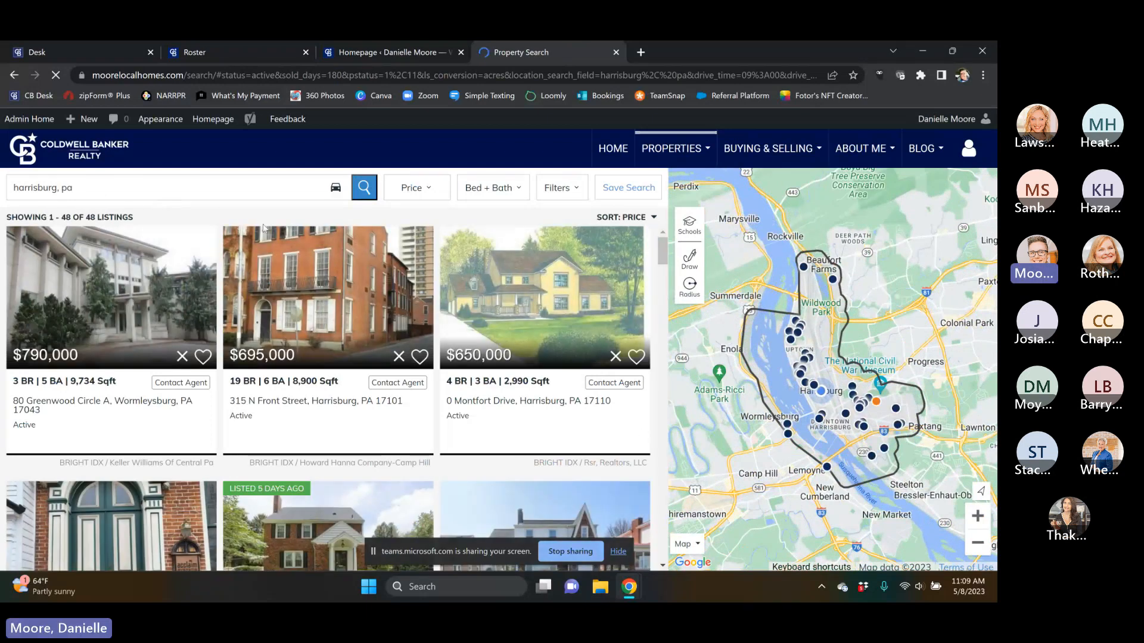
left_click(370, 53)
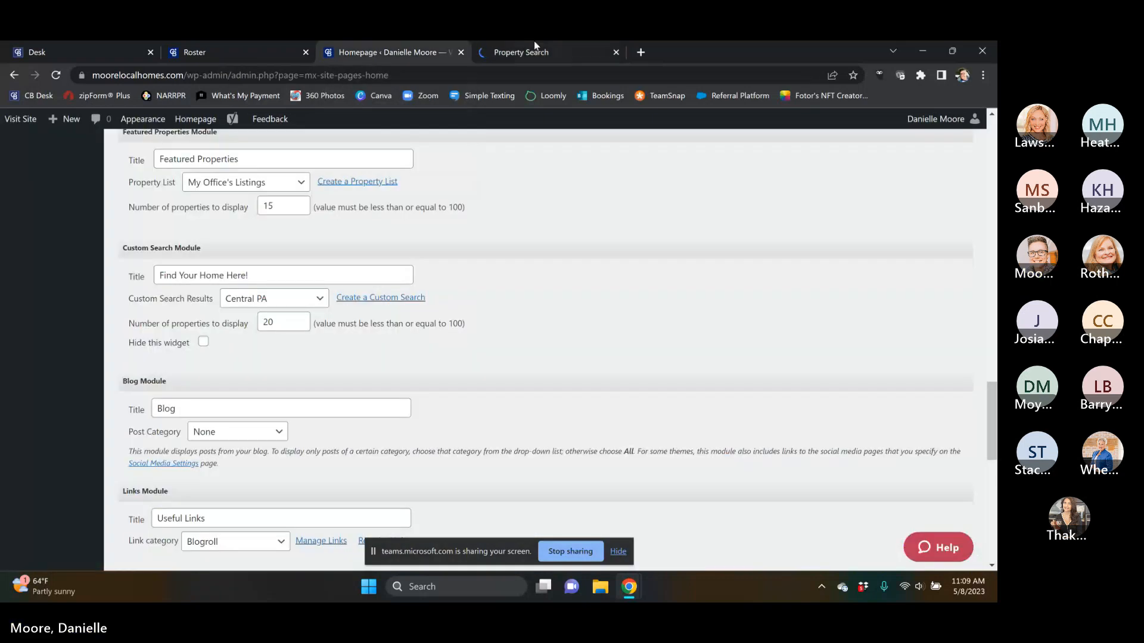
Step: Open the Custom Property Search creation form, compare its path field with the live search URL, and return to the Homepage settings
left_click(379, 303)
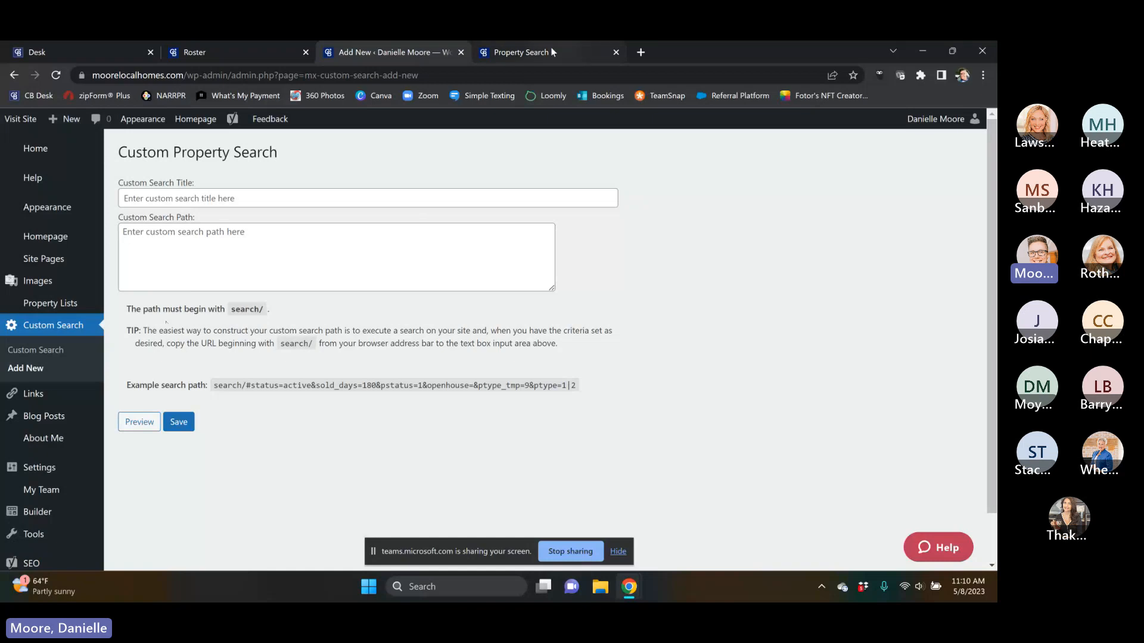
left_click(518, 52)
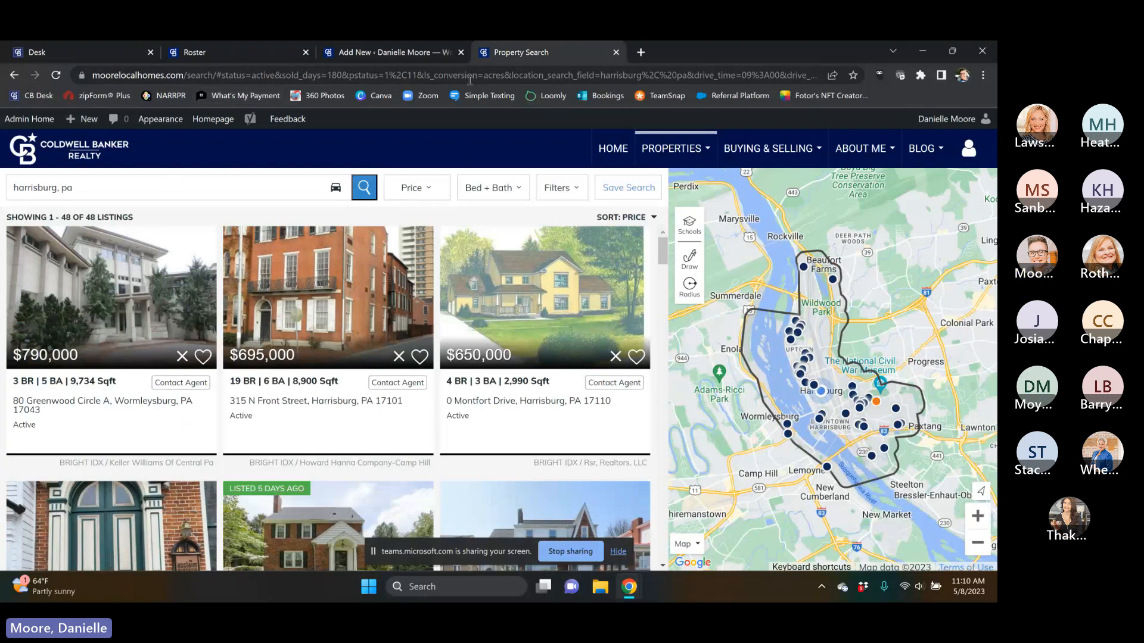
left_click(397, 53)
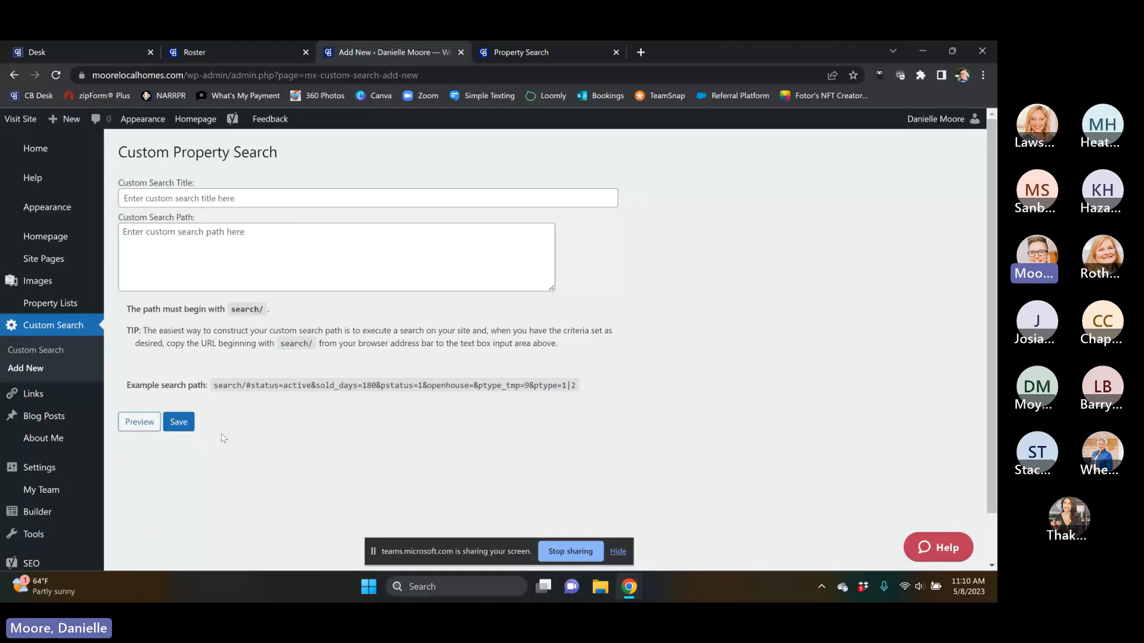
left_click(15, 76)
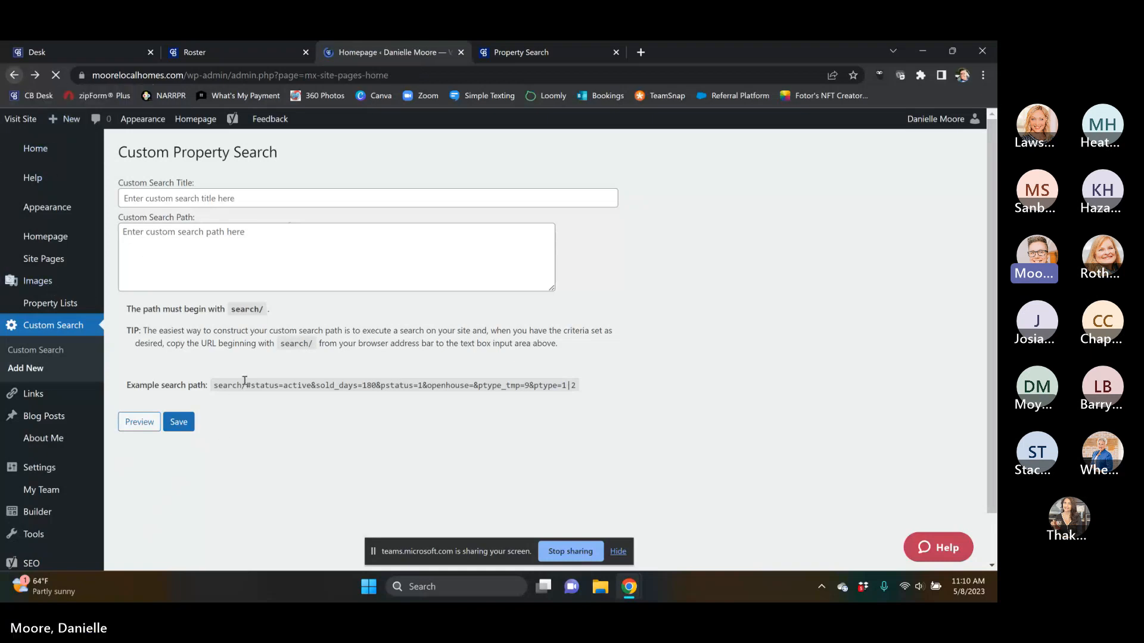
Step: Review the remaining Blog, Links and Featured Video modules of the Homepage settings and cancel without publishing
scroll(308, 394, "up", 2)
scroll(308, 394, "down", 1)
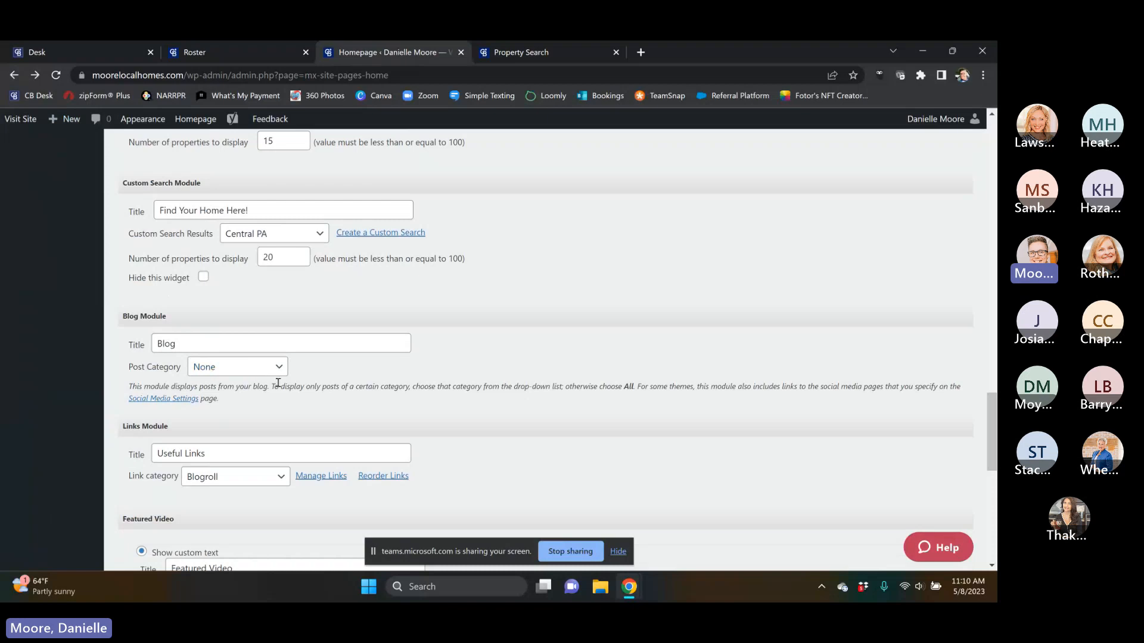
scroll(267, 407, "down", 2)
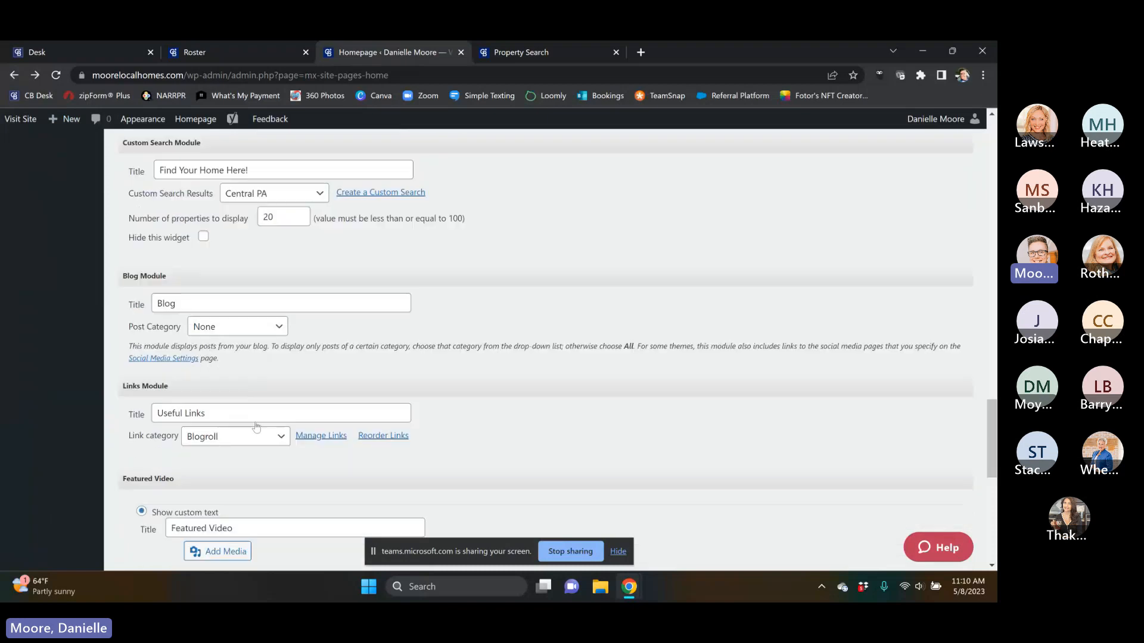
scroll(231, 394, "down", 6)
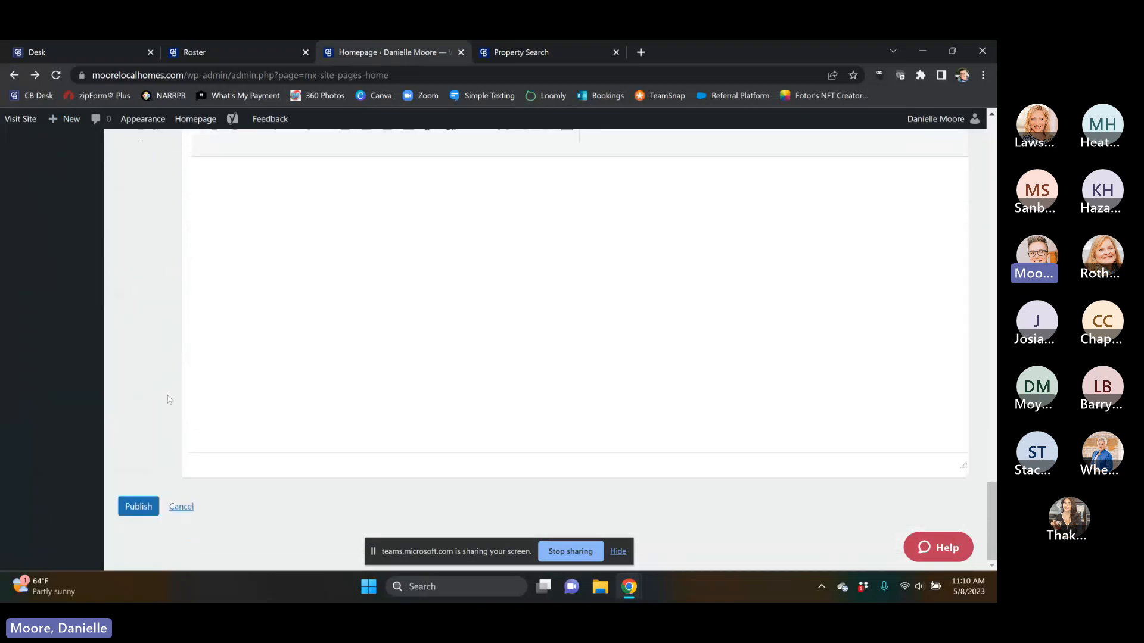
scroll(169, 399, "up", 1)
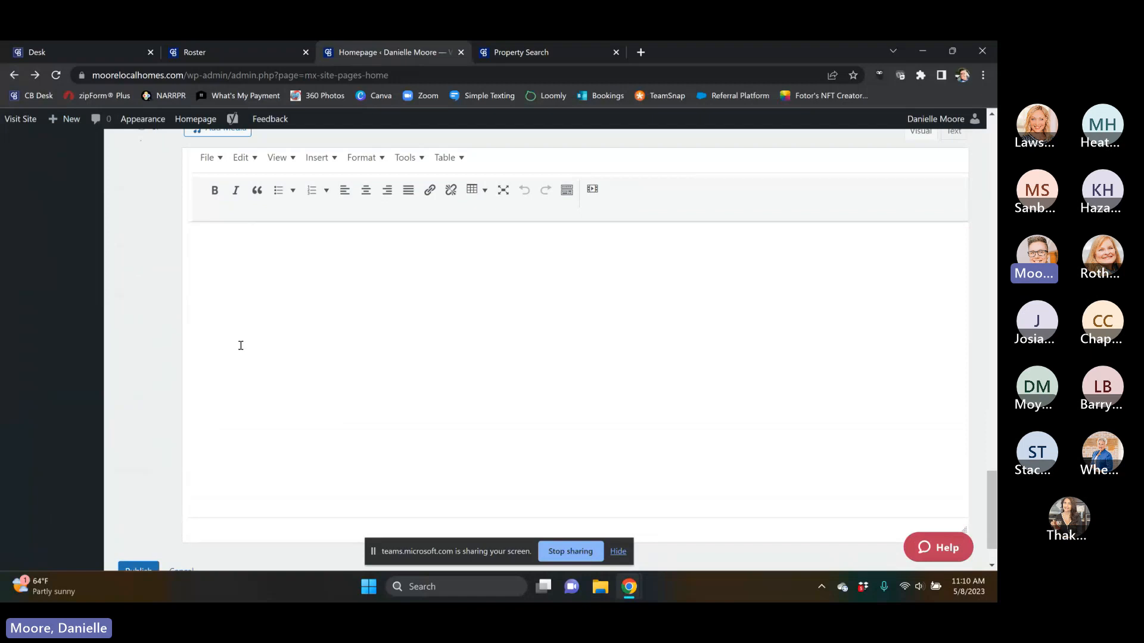
scroll(288, 331, "down", 1)
scroll(292, 337, "up", 3)
scroll(301, 340, "down", 2)
scroll(298, 349, "up", 5)
scroll(220, 525, "down", 10)
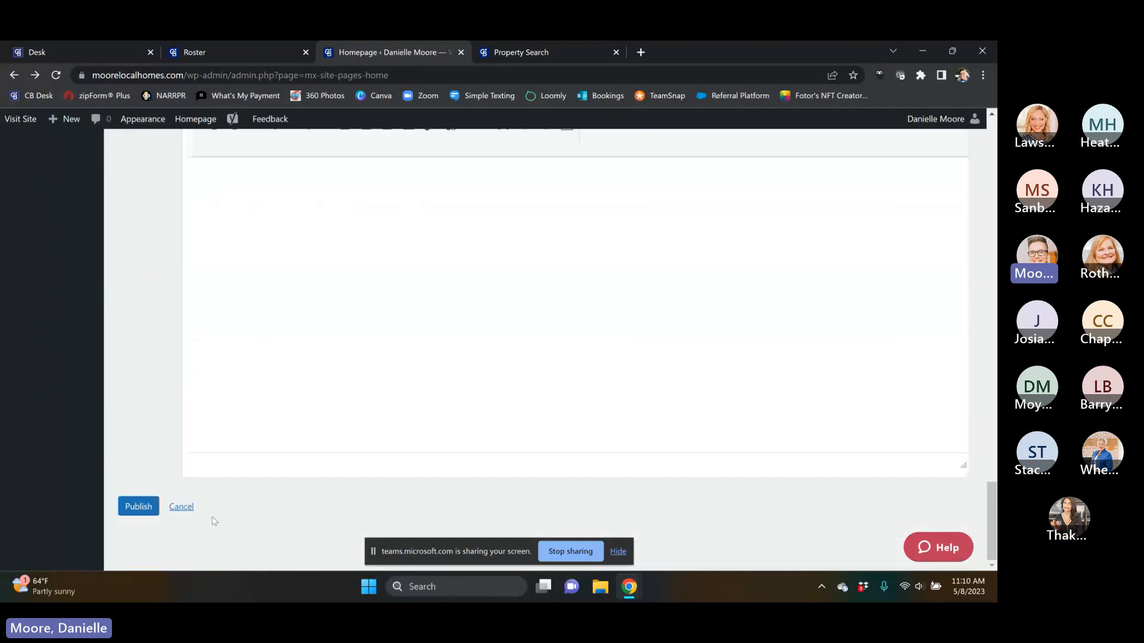
left_click(184, 512)
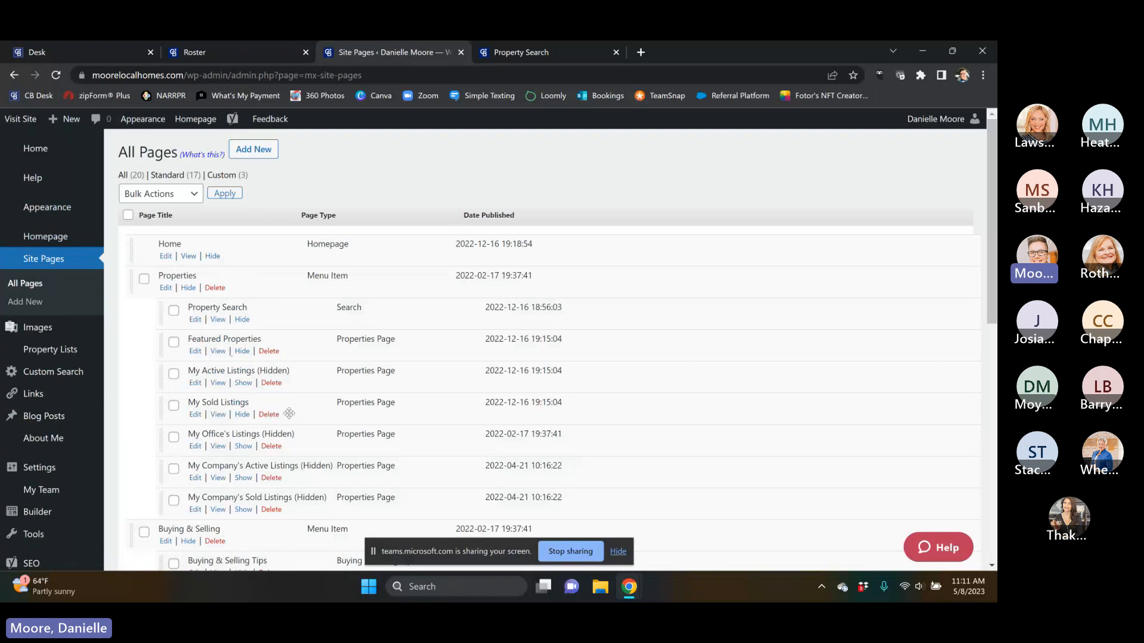
Step: Open the live site's homepage and compare its Properties menu with the entries in the Site Pages list
left_click(521, 51)
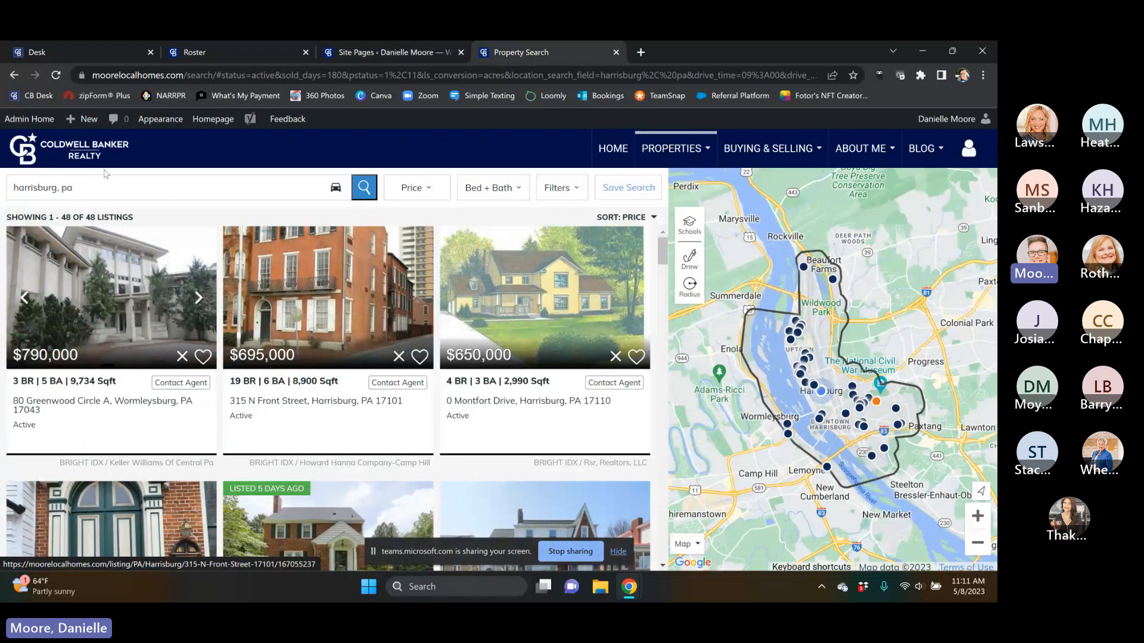
left_click(67, 153)
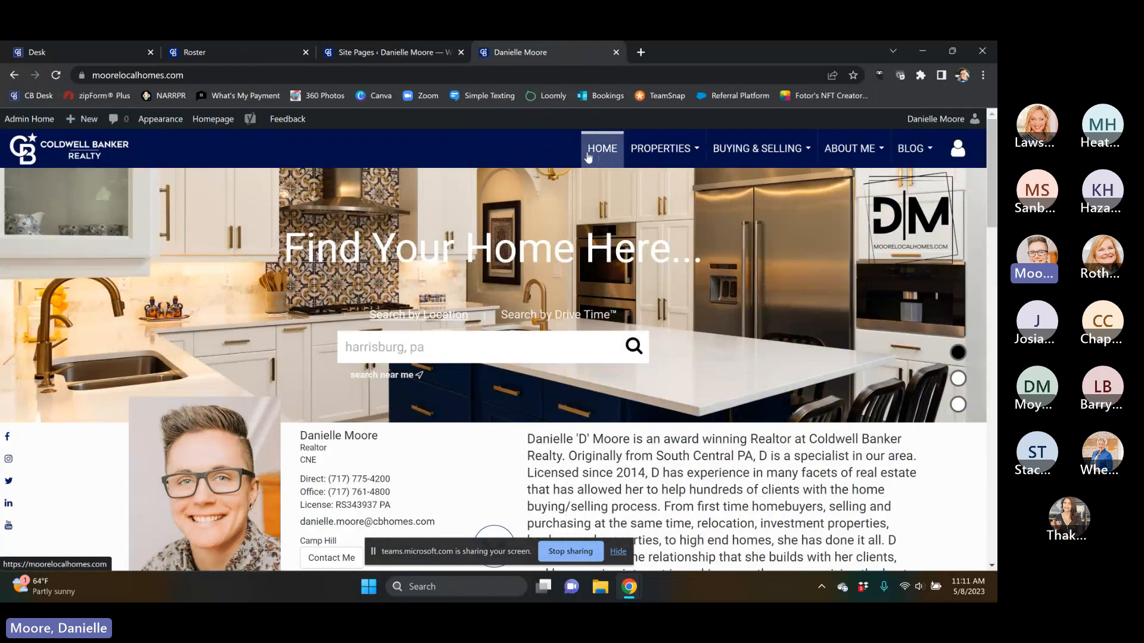
mouse_move(691, 148)
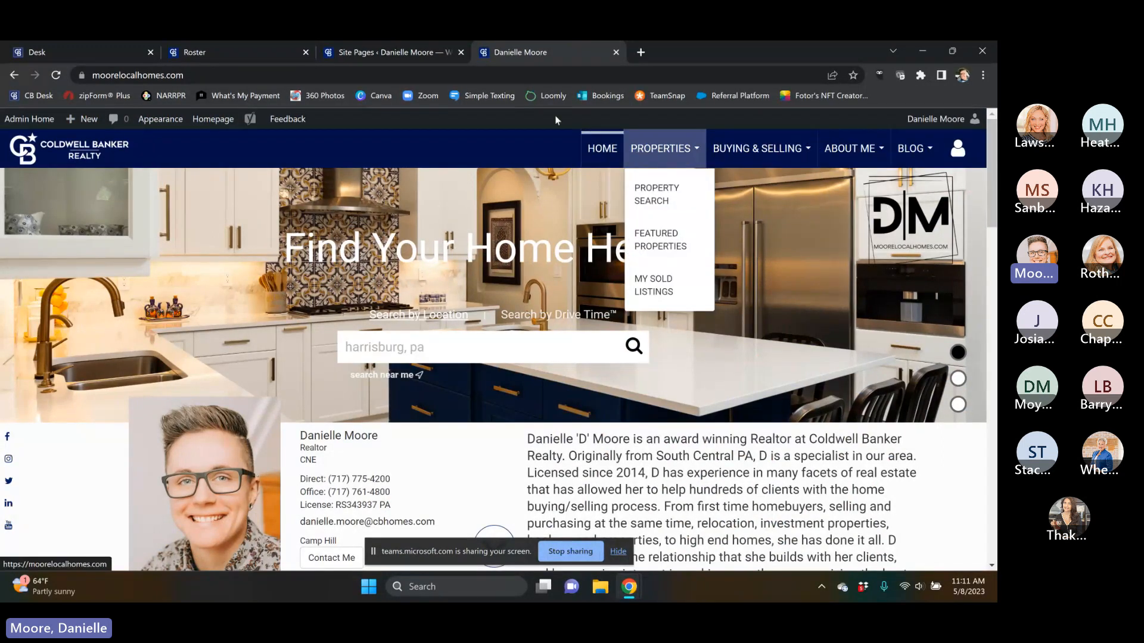
left_click(377, 51)
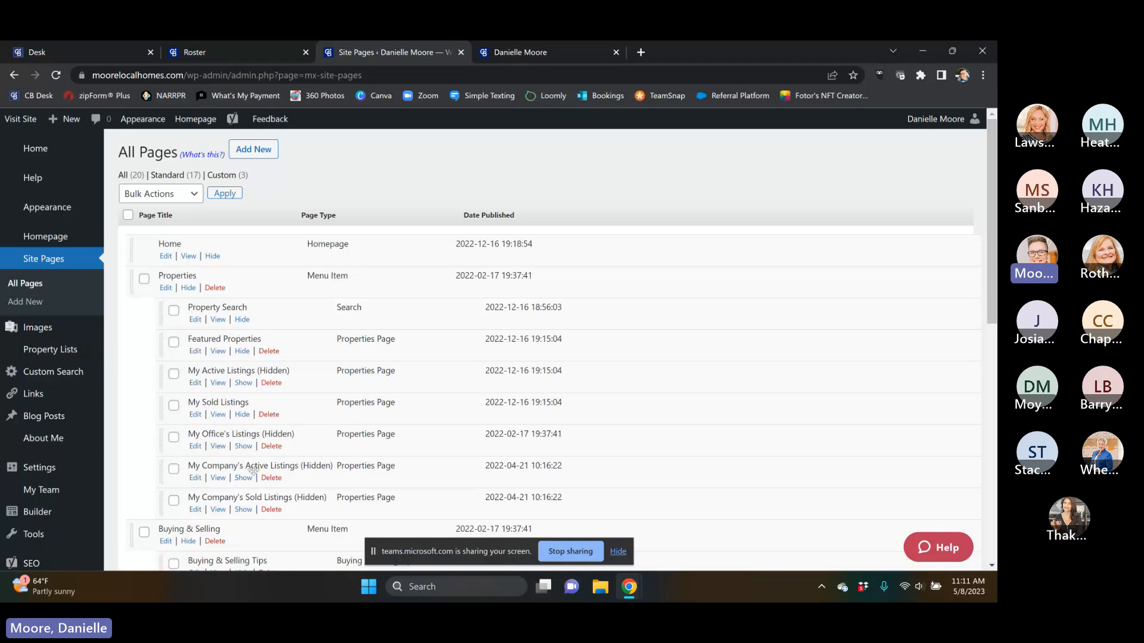
left_click(542, 52)
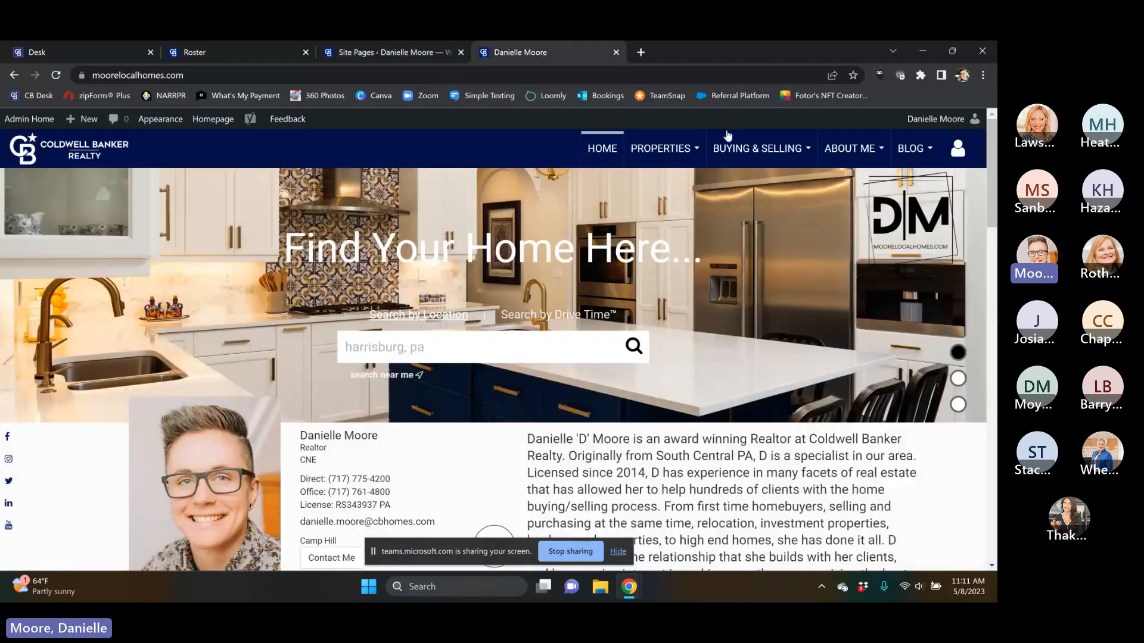
mouse_move(671, 162)
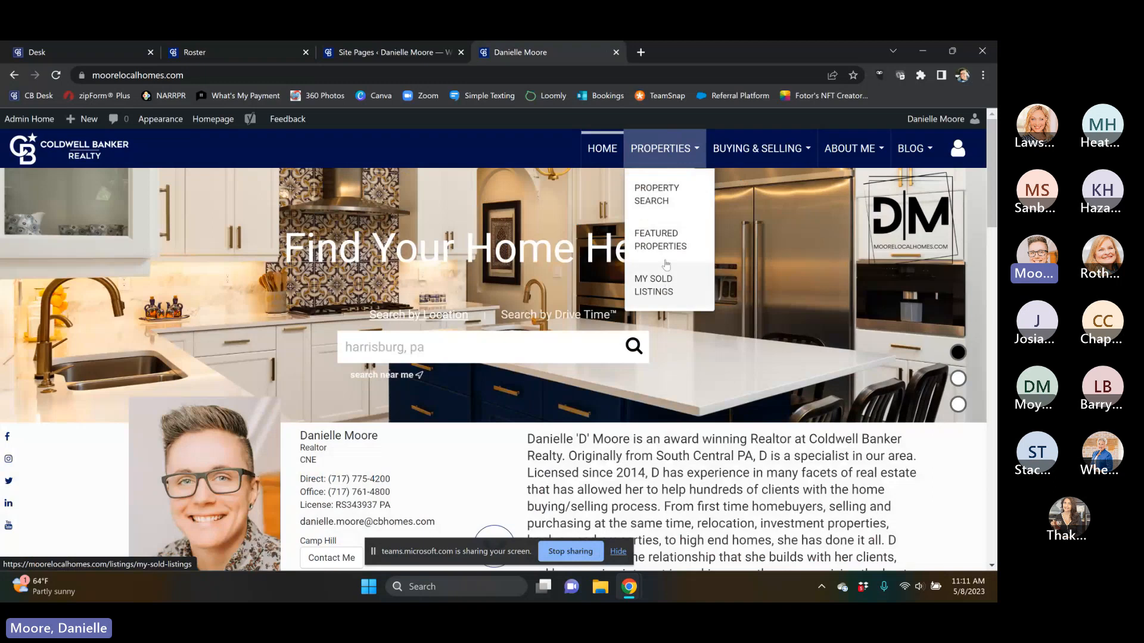
left_click(373, 50)
Step: Compare the live site's Buying & Selling menu with the Buying & Selling entries in the Site Pages list
scroll(209, 446, "down", 5)
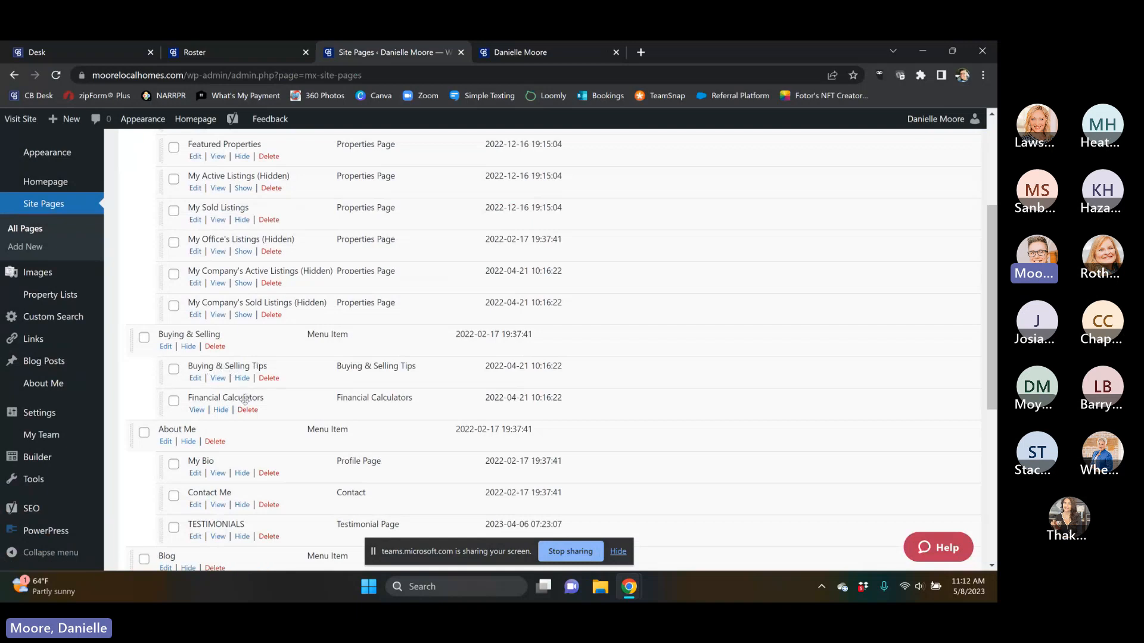
left_click(507, 55)
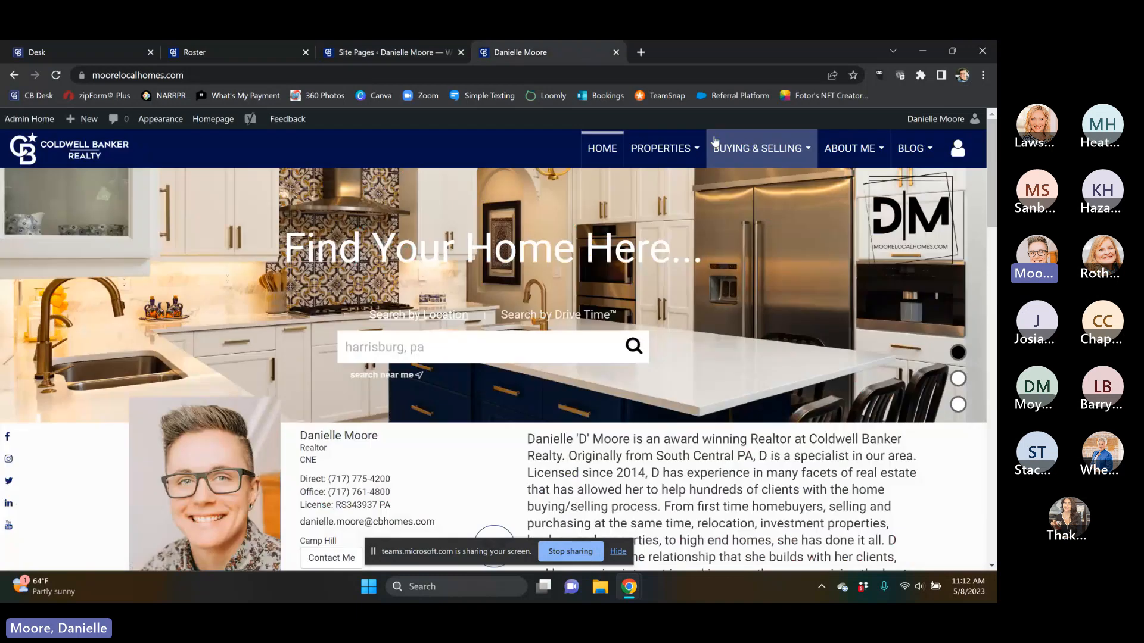
mouse_move(739, 144)
left_click(387, 52)
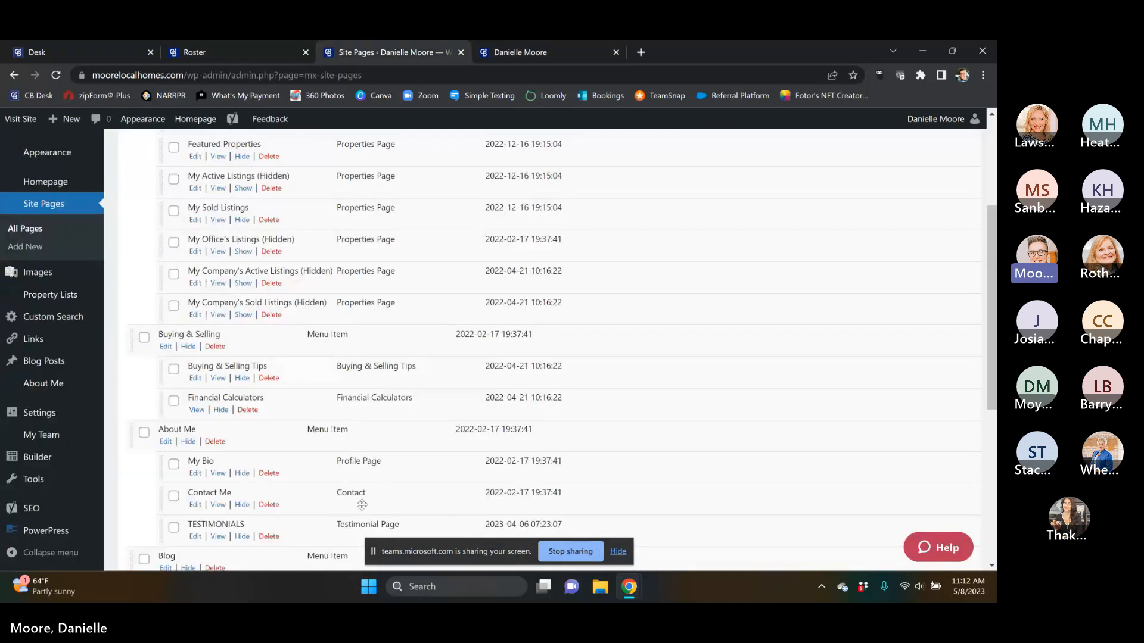
Step: Edit the My Bio profile page to use the Photo on the left layout and publish it
scroll(190, 332, "down", 4)
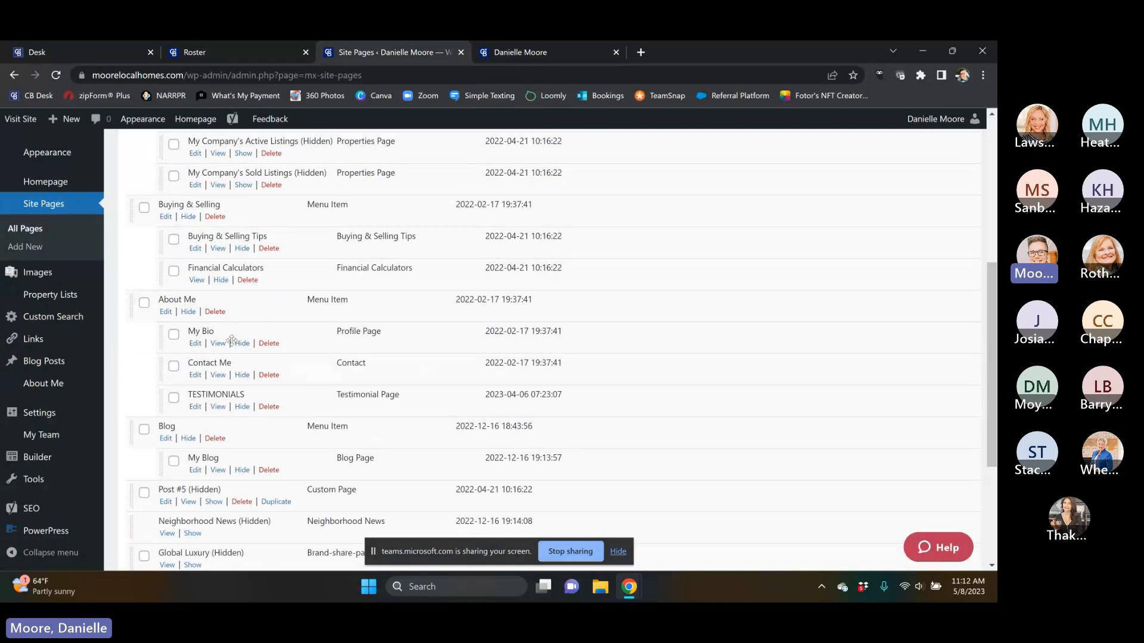
left_click(196, 344)
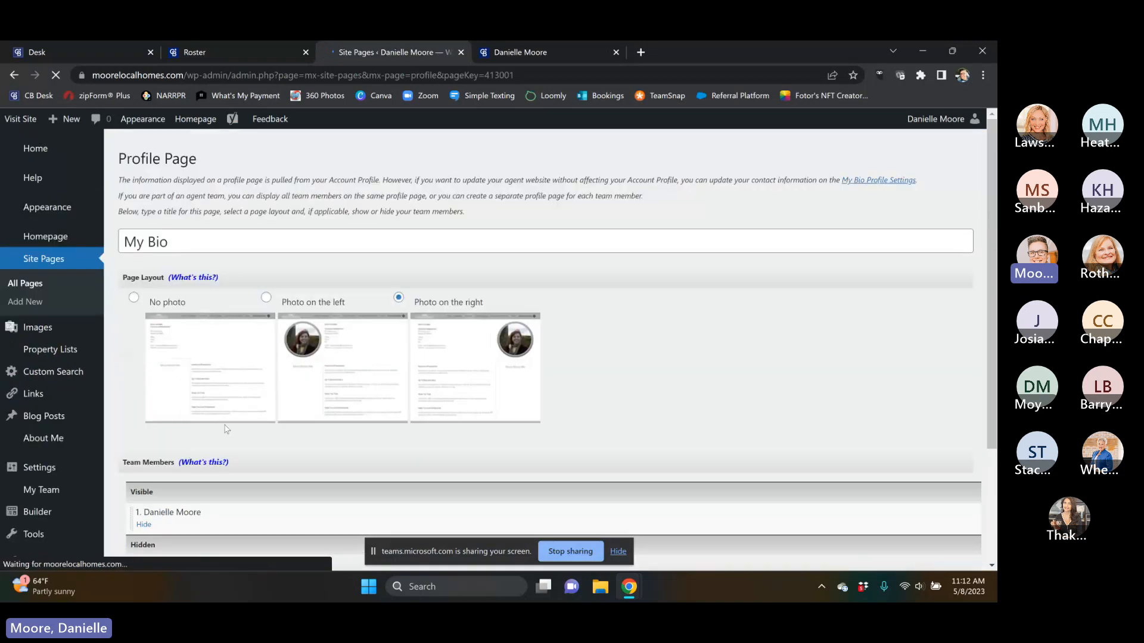
scroll(275, 363, "down", 2)
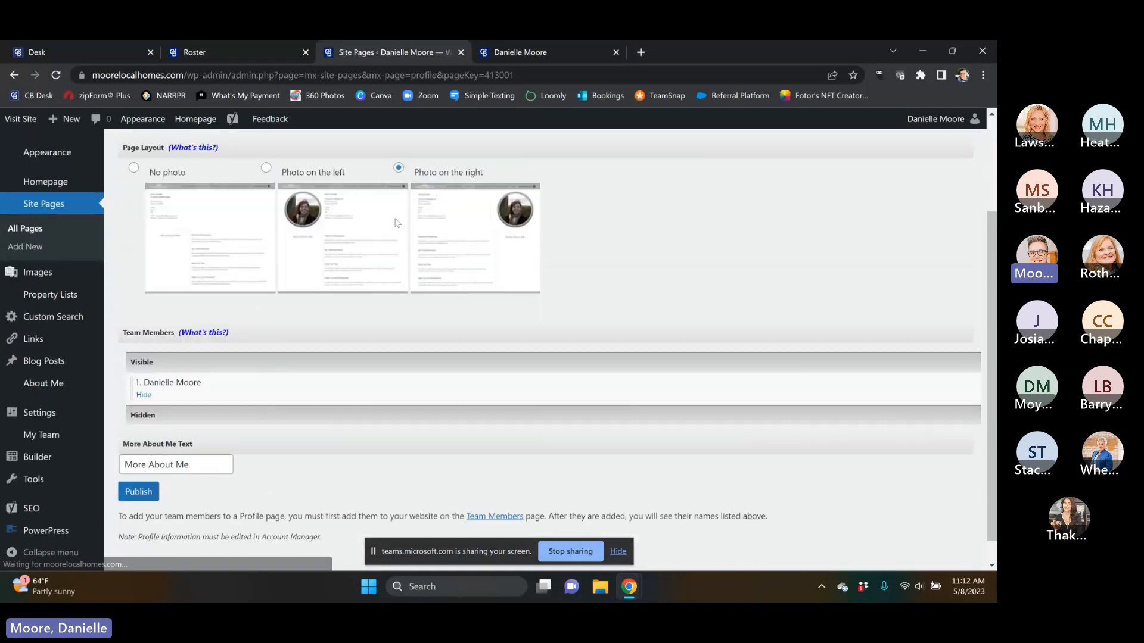
left_click(266, 169)
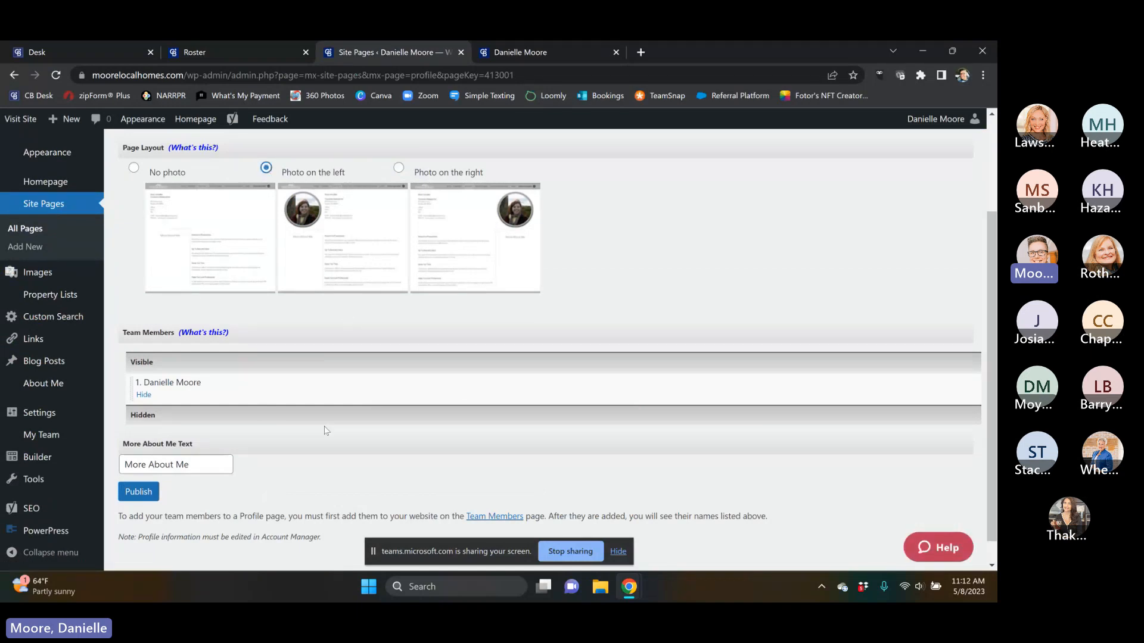
scroll(326, 430, "down", 1)
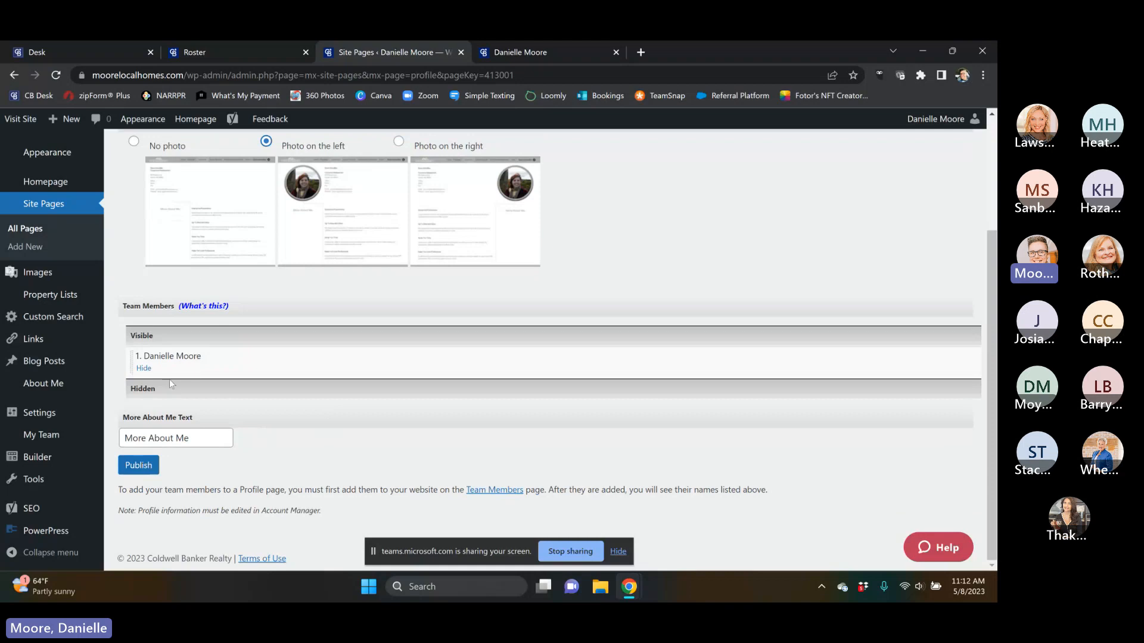
left_click(138, 466)
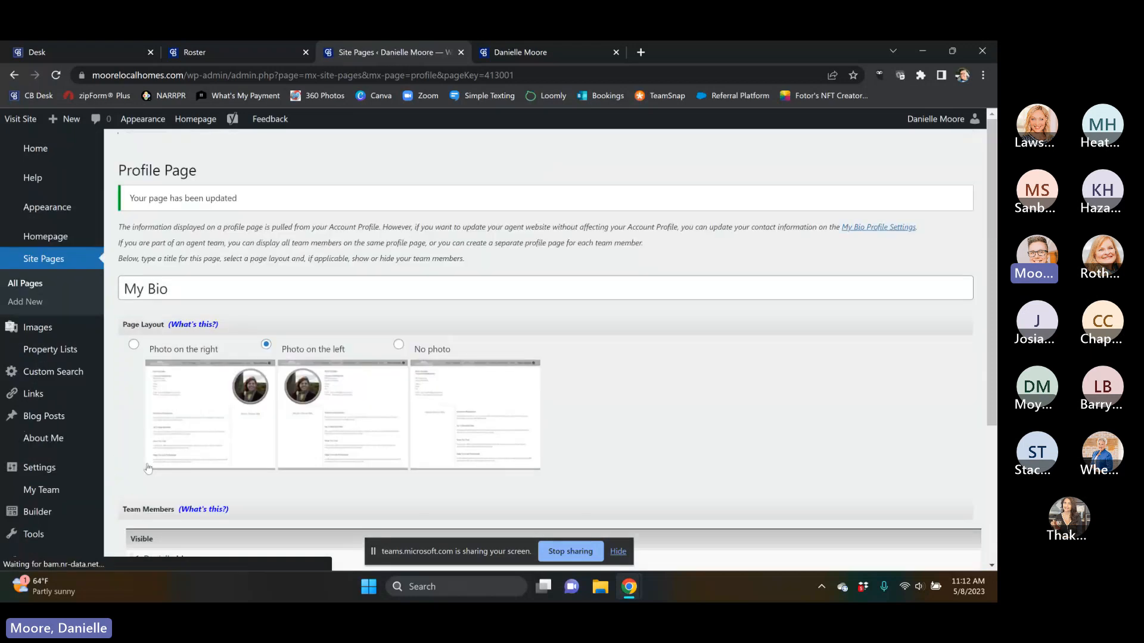
scroll(238, 287, "down", 2)
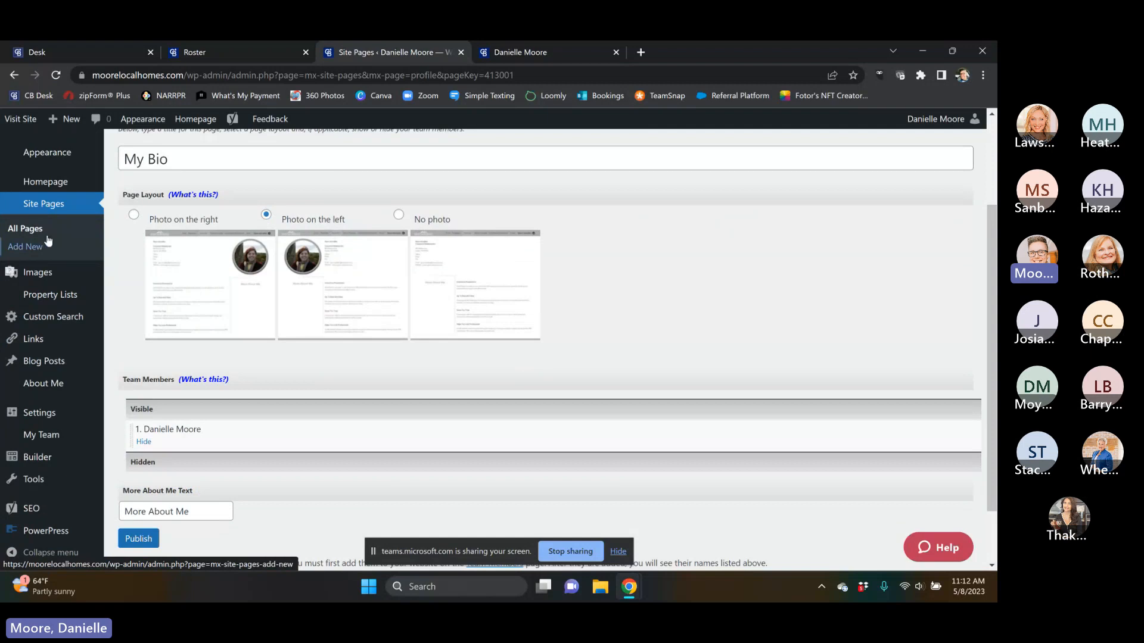
Step: Return to the Site Pages list and examine how pages are ordered under menu items, including the hidden and custom pages
left_click(51, 206)
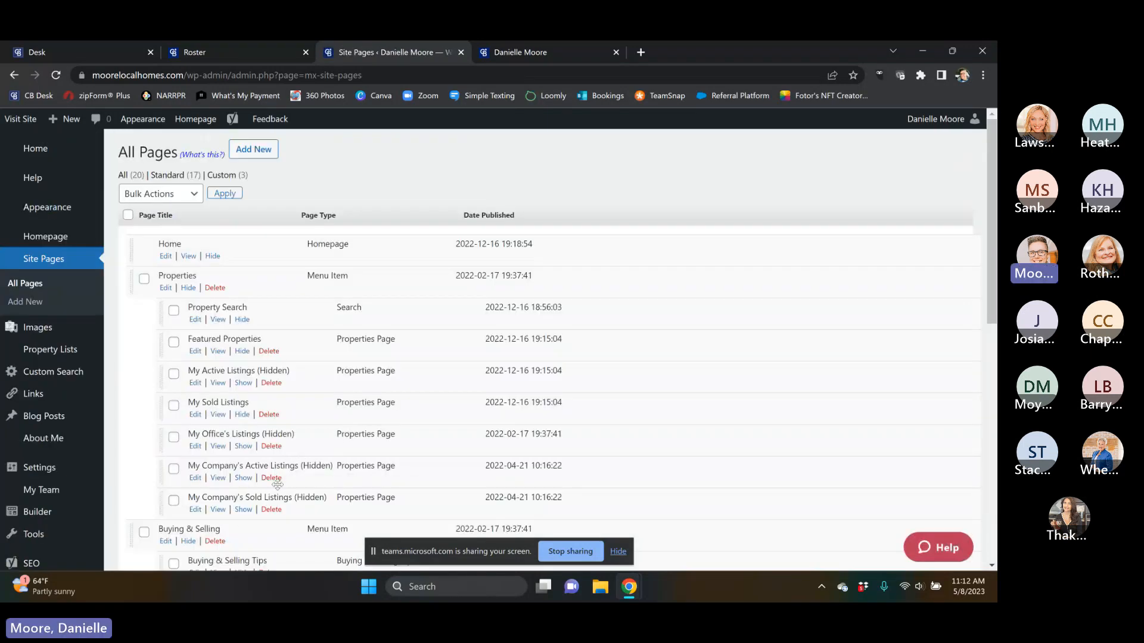
scroll(291, 437, "down", 2)
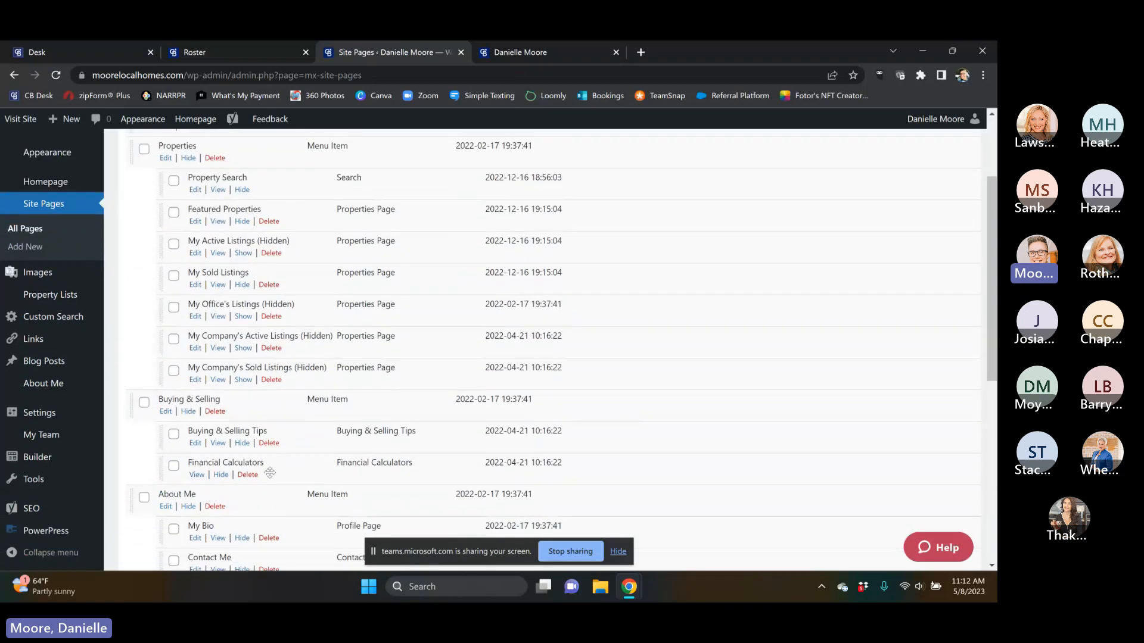
scroll(268, 470, "down", 1)
scroll(171, 283, "up", 3)
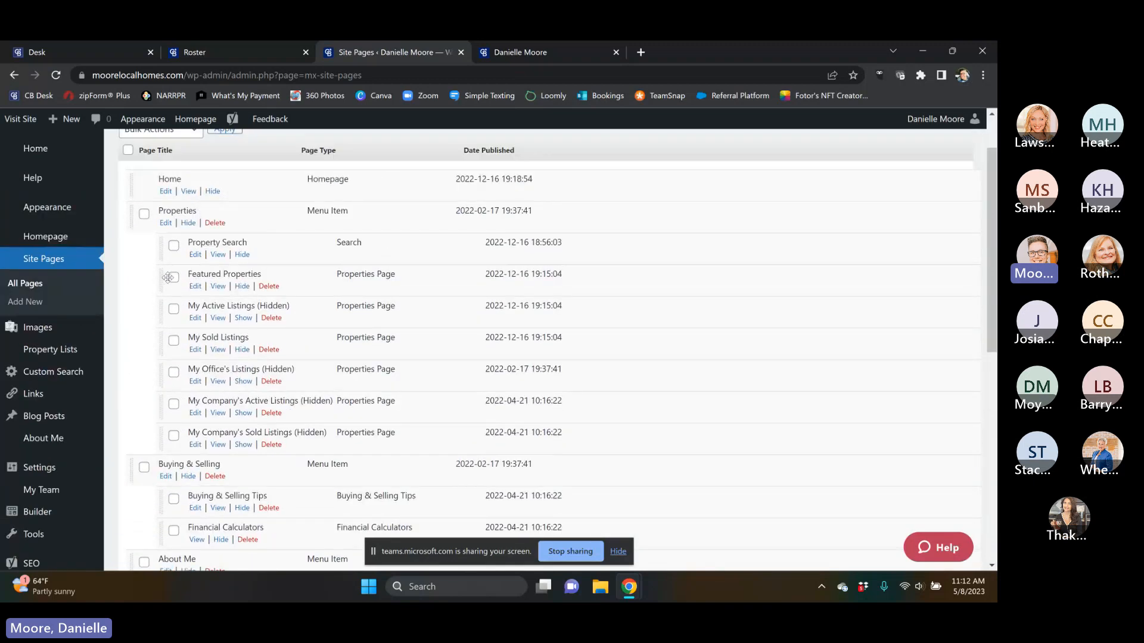
mouse_move(163, 279)
left_mouse_down()
mouse_move(155, 404)
mouse_move(164, 281)
left_mouse_up()
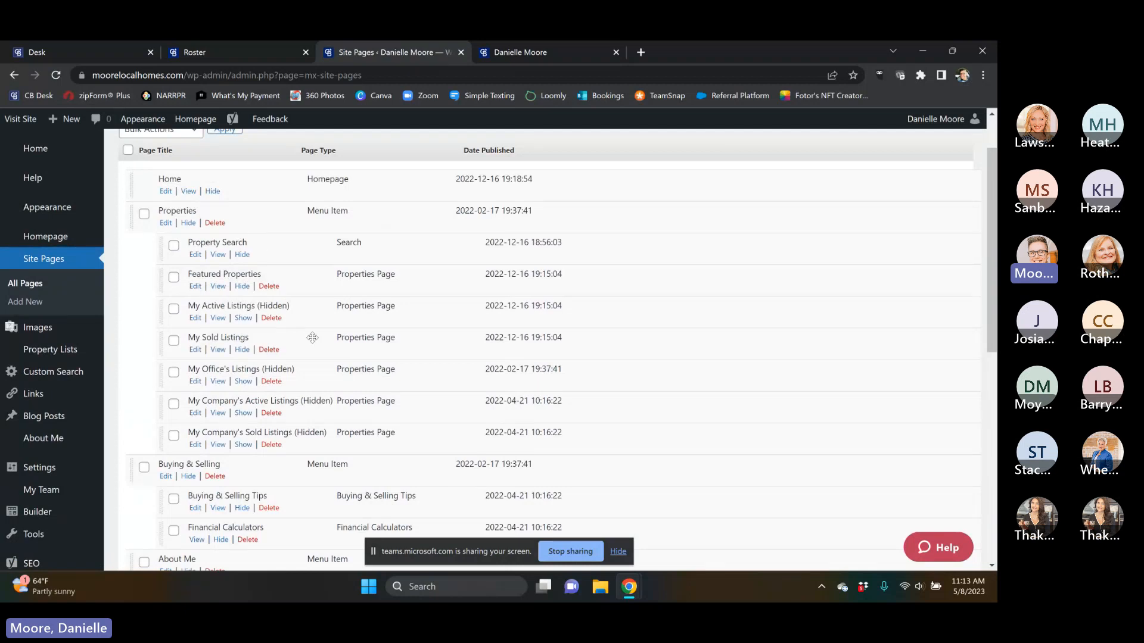
scroll(313, 338, "down", 3)
scroll(210, 484, "down", 2)
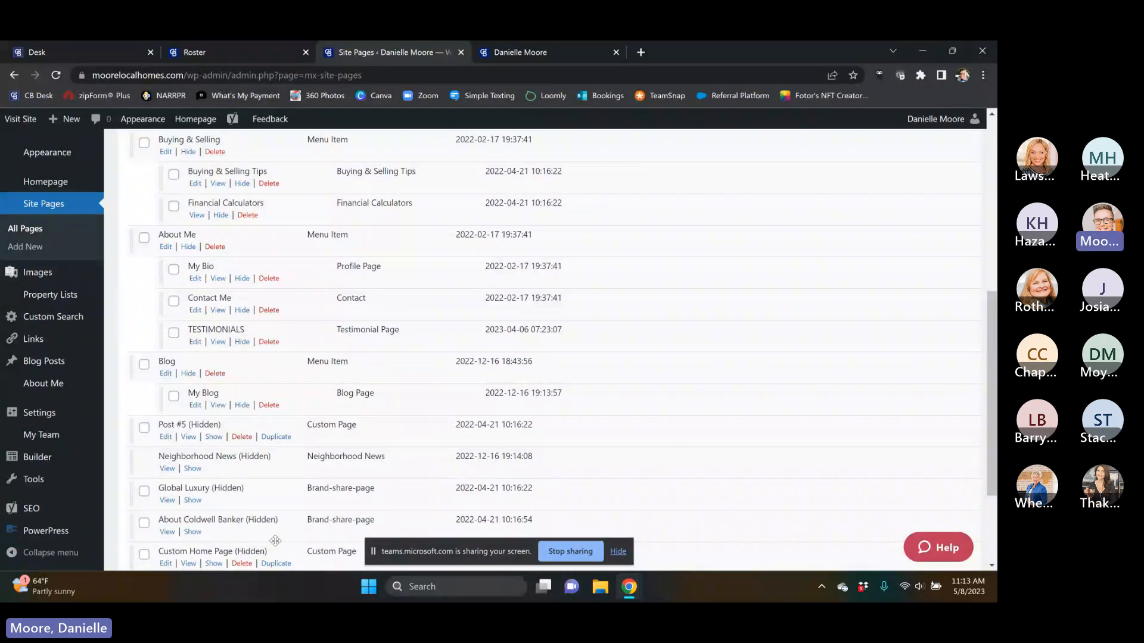
scroll(291, 504, "down", 1)
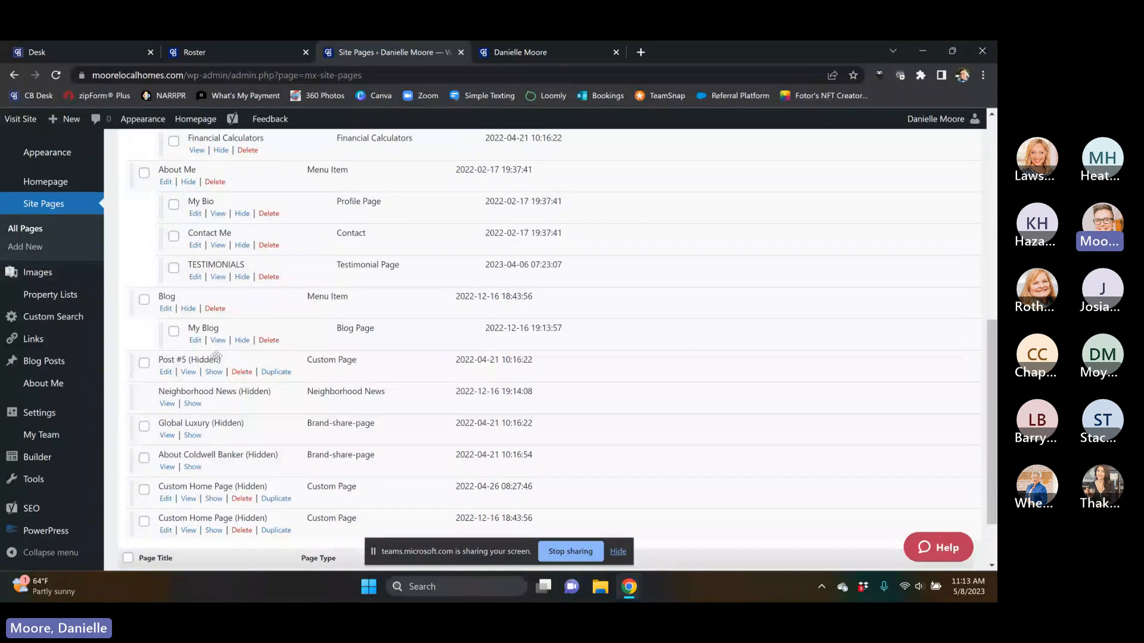
scroll(172, 338, "up", 1)
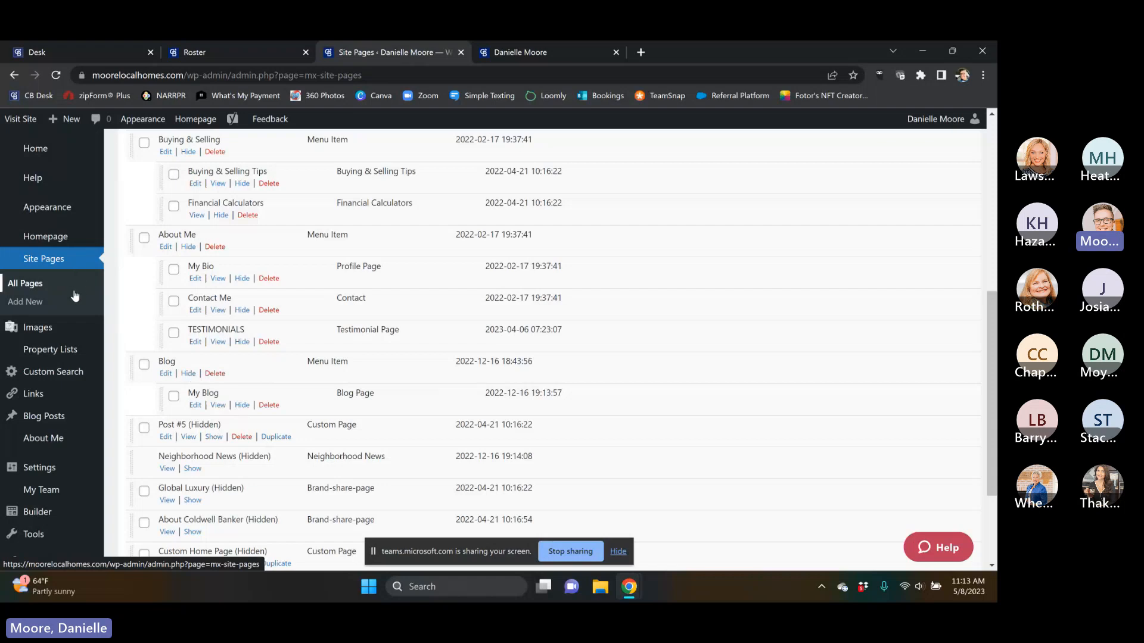
Step: Start a new post from the Blog Posts list and look over its categories, tags, featured image and Yoast SEO options
mouse_move(90, 356)
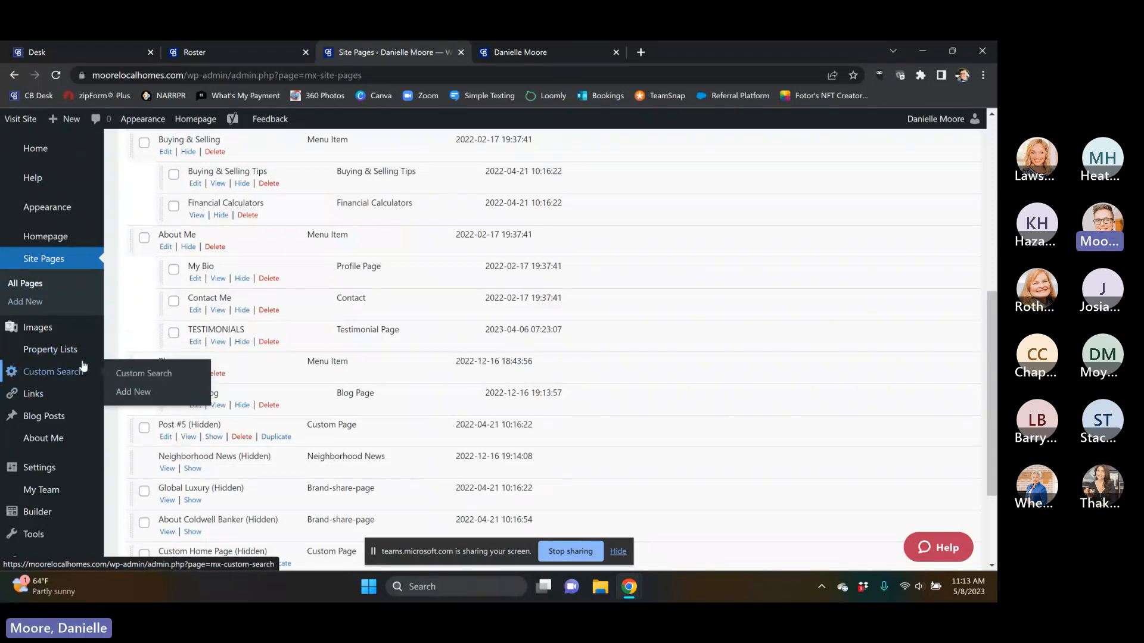
mouse_move(49, 421)
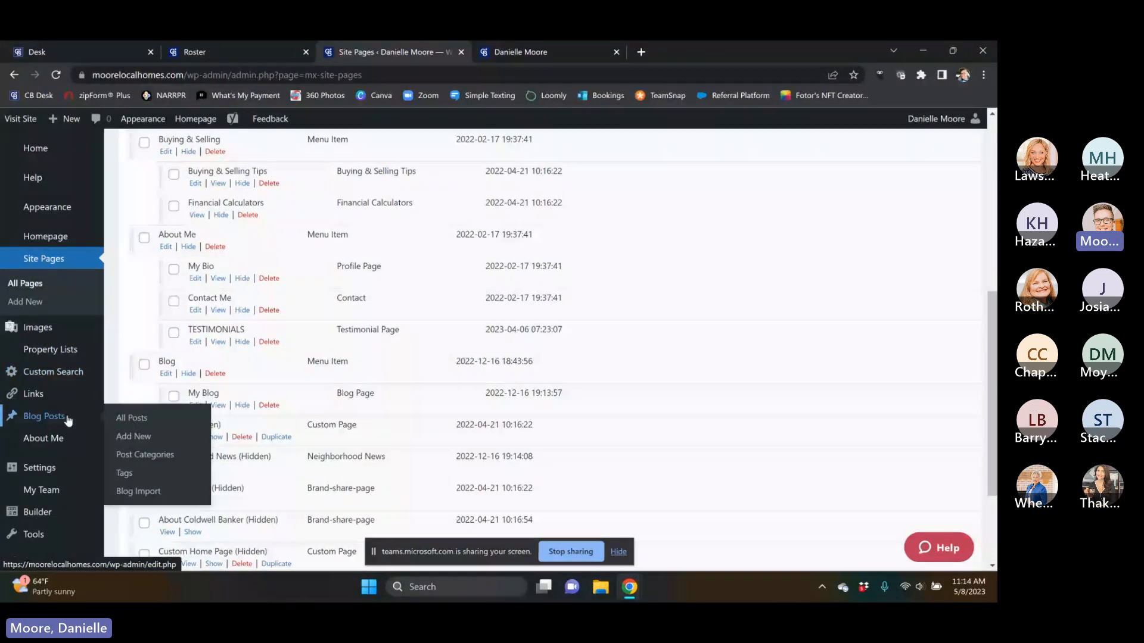
left_click(52, 424)
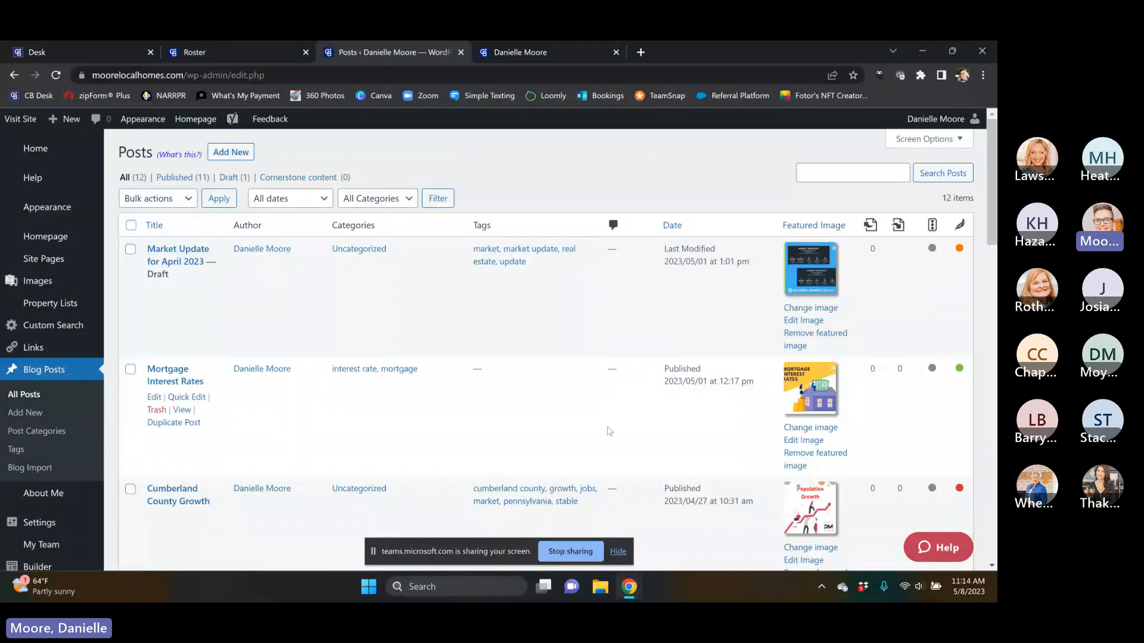
left_click(232, 153)
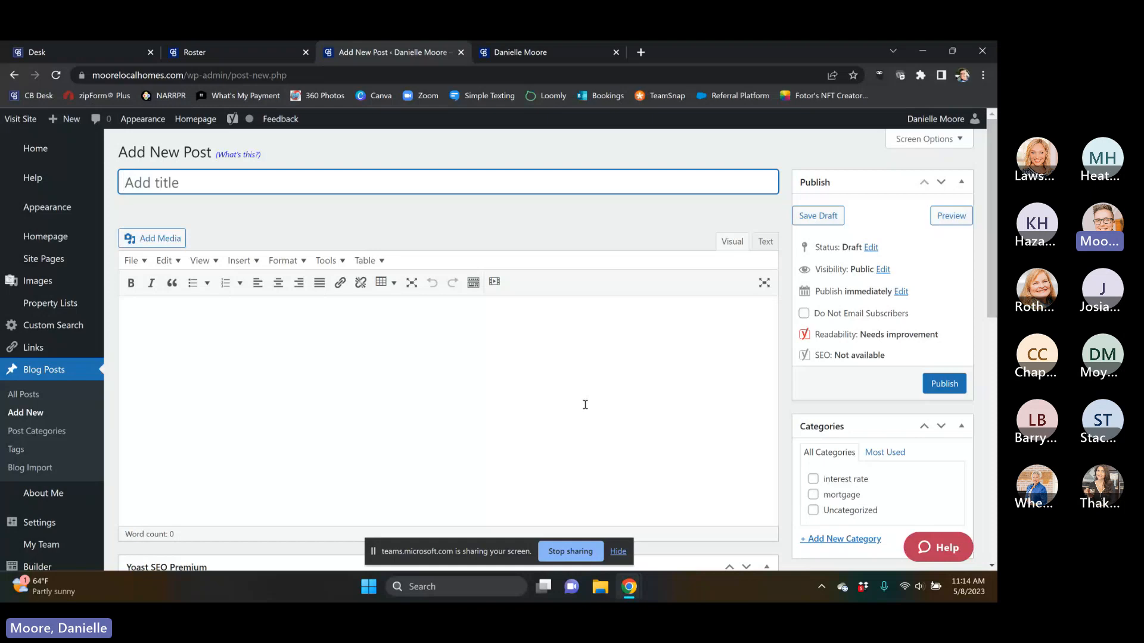
scroll(585, 405, "down", 3)
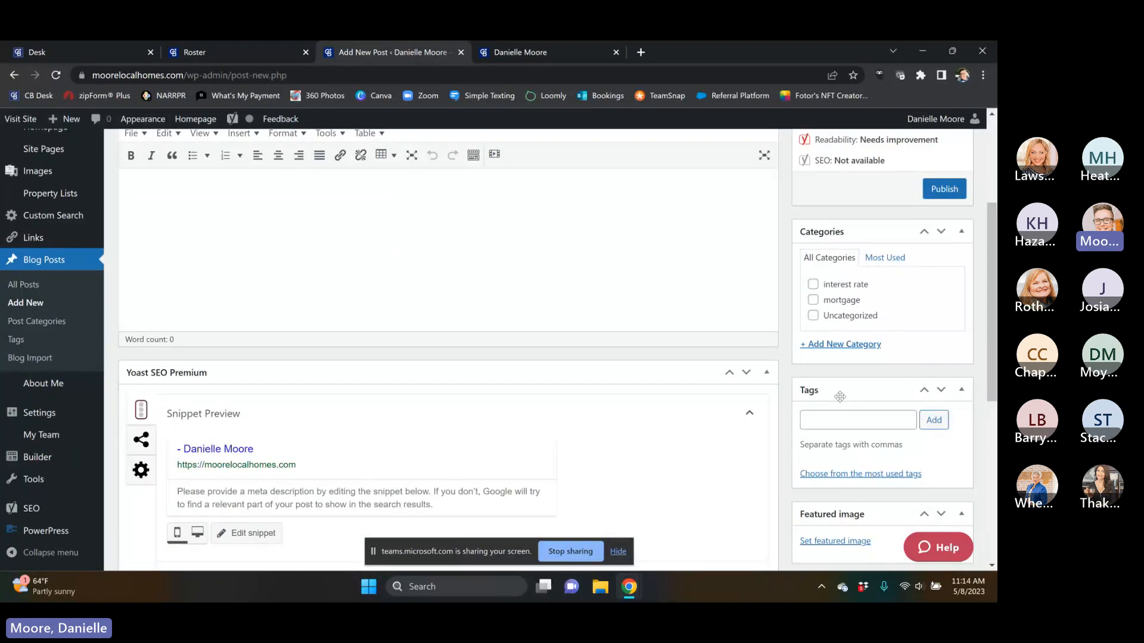
scroll(437, 343, "down", 2)
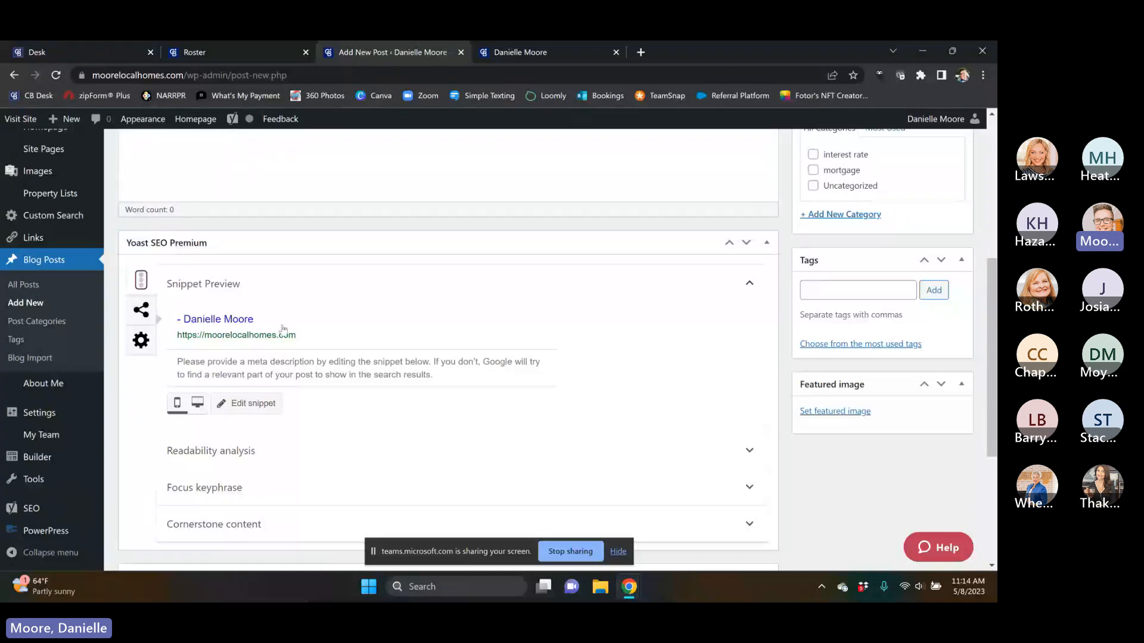
scroll(343, 324, "up", 4)
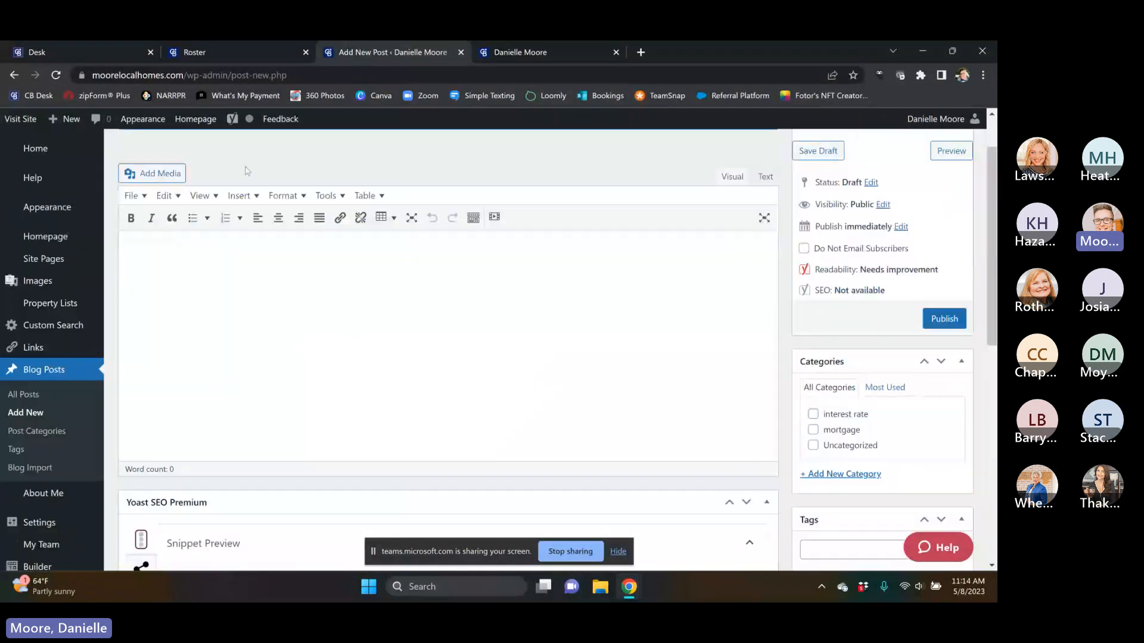
Step: Title the new blog post "Website Test"
scroll(247, 171, "up", 1)
left_click(255, 184)
type("W")
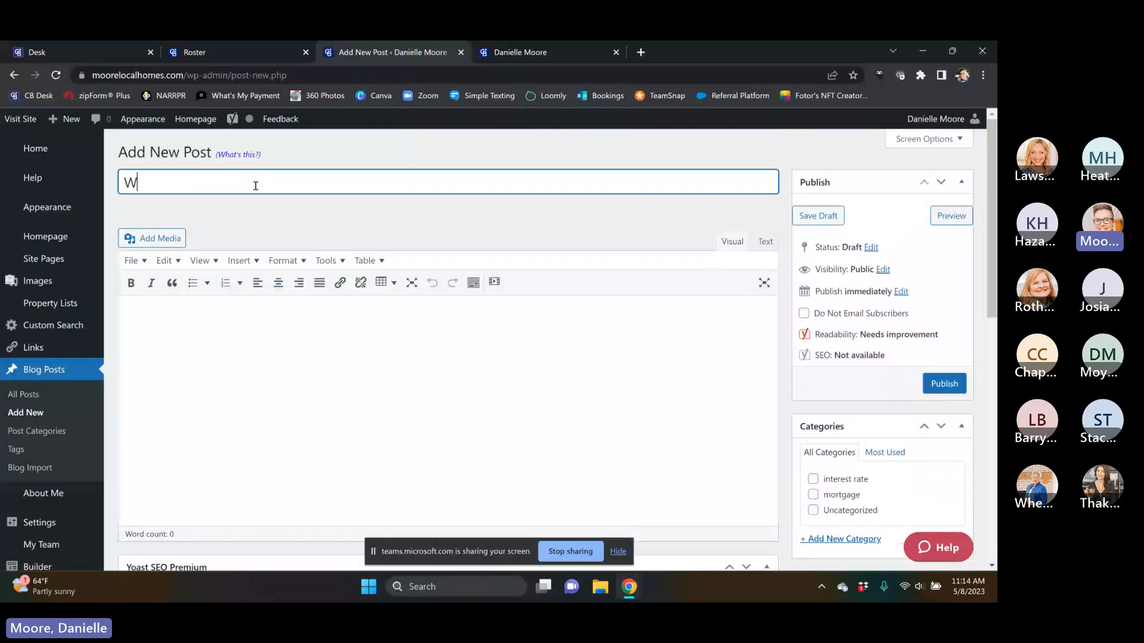
type("ebsite Test")
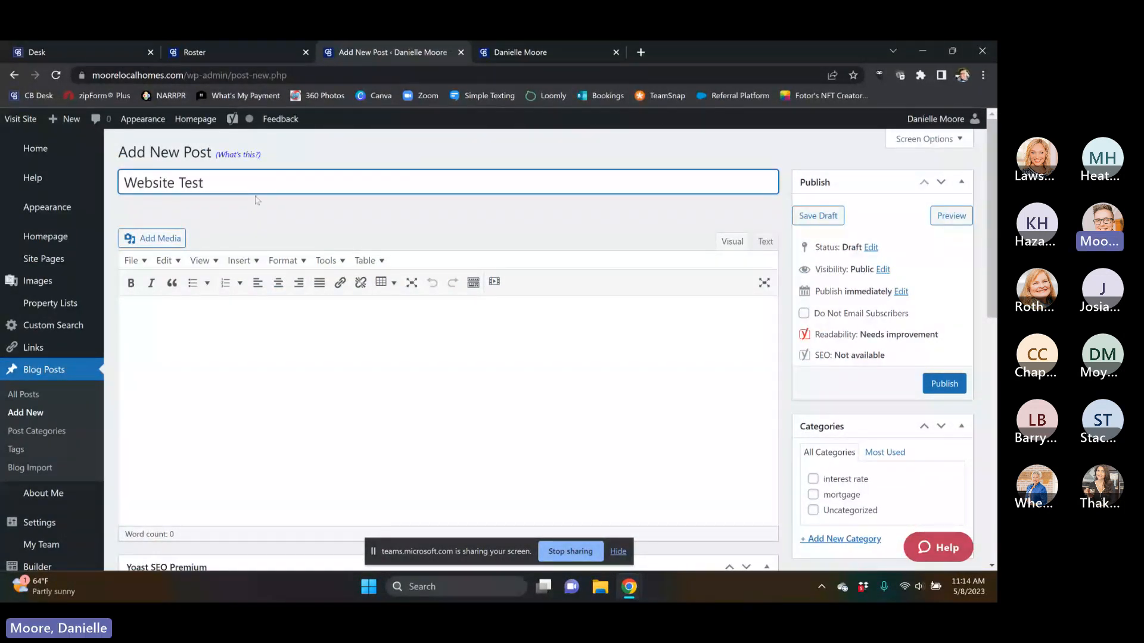
Step: Review the new post's Yoast SEO section and preview the admin tool's Settings and My Team options
scroll(281, 245, "down", 4)
scroll(184, 322, "down", 2)
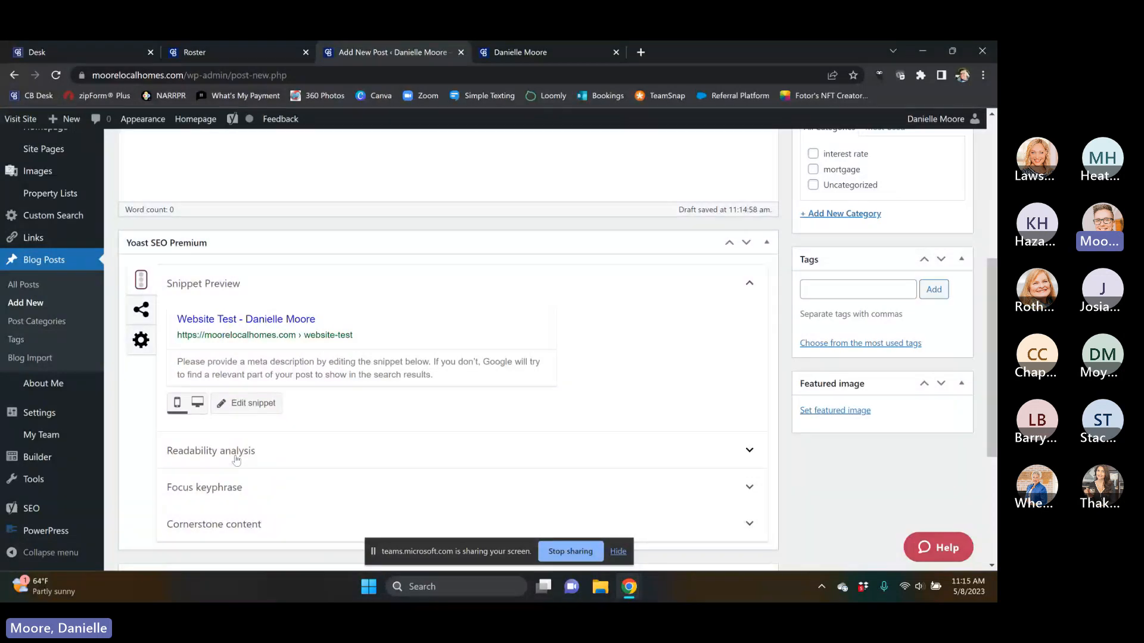
mouse_move(73, 437)
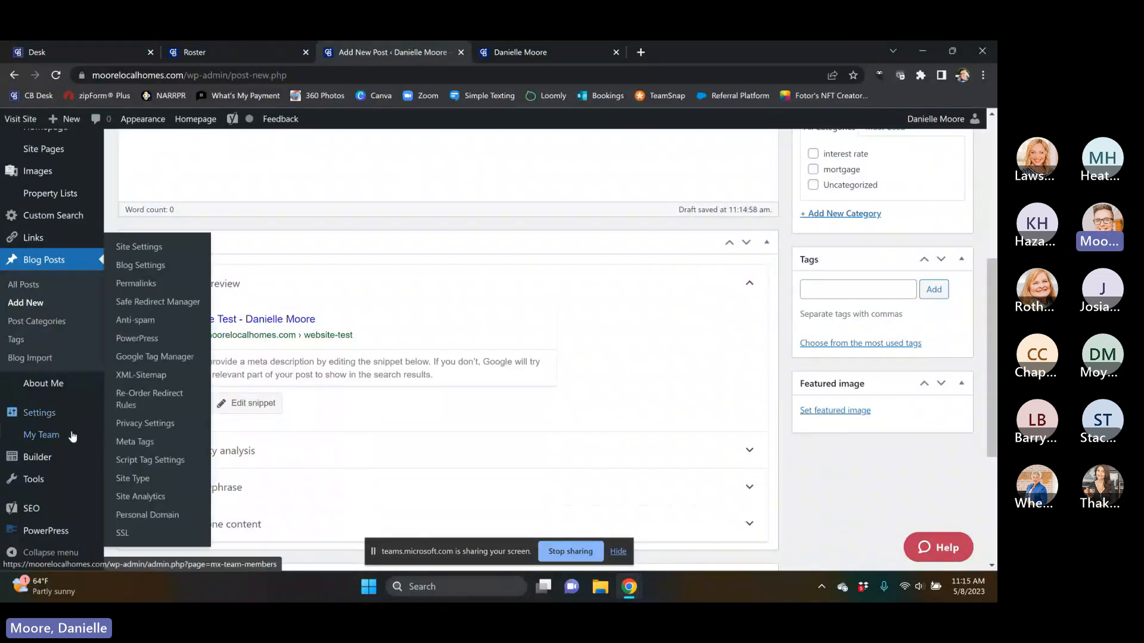
scroll(72, 437, "down", 1)
mouse_move(22, 438)
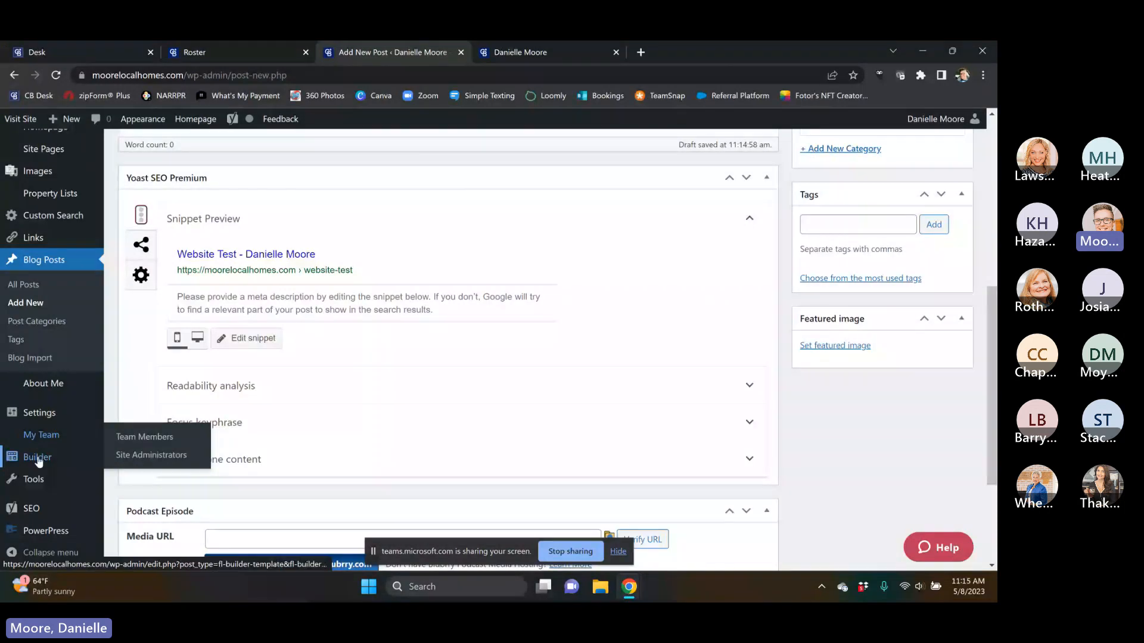
Step: Preview the admin tool's Builder, Tools, SEO and PowerPress options
mouse_move(33, 465)
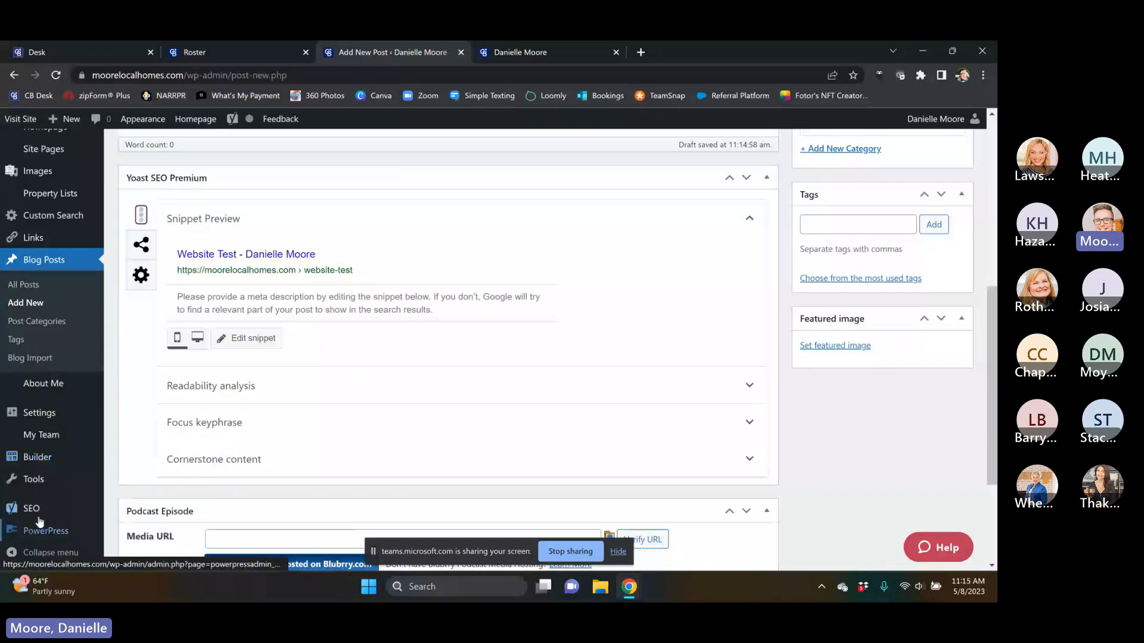
mouse_move(37, 513)
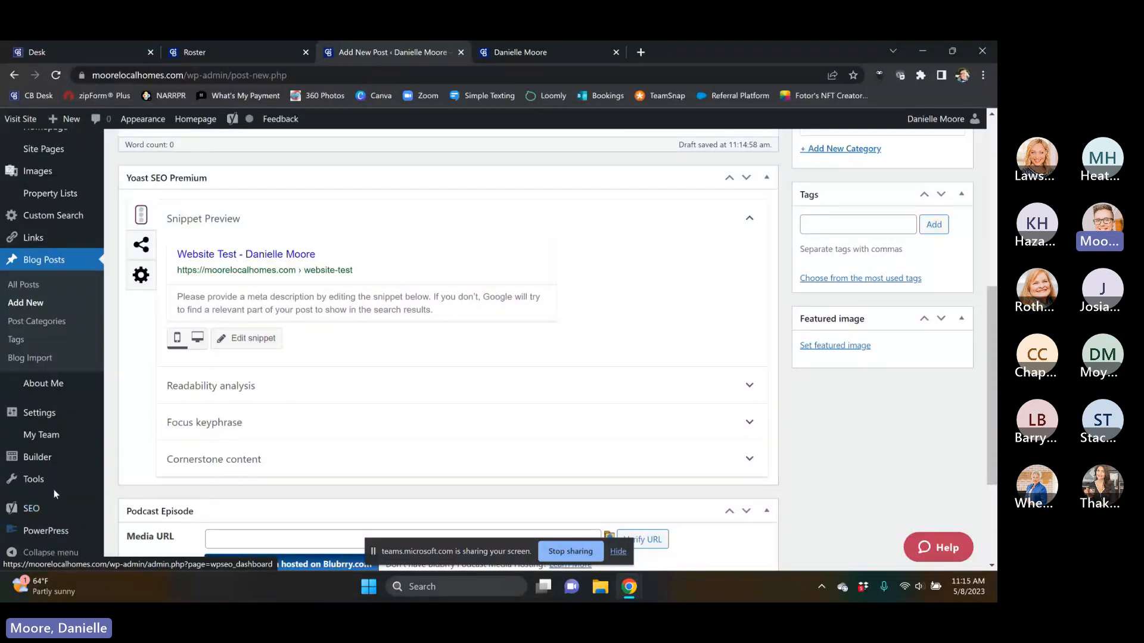
scroll(54, 495, "up", 6)
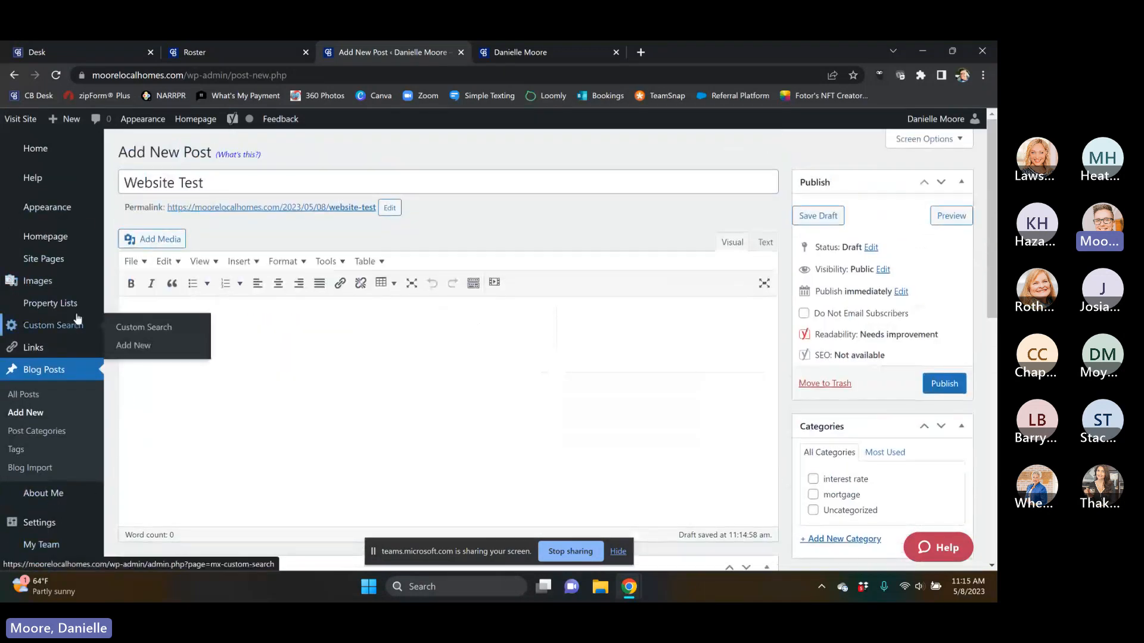
Step: Look over the live website's homepage, from the agent profile through the featured listings to the footer links
left_click(556, 49)
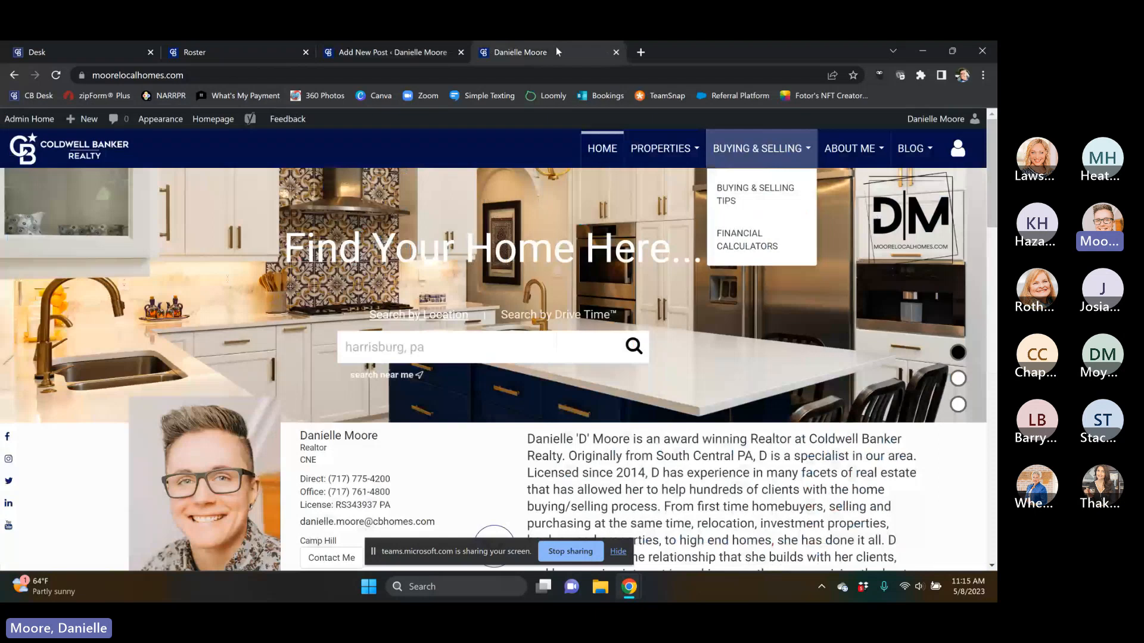
scroll(583, 442, "down", 3)
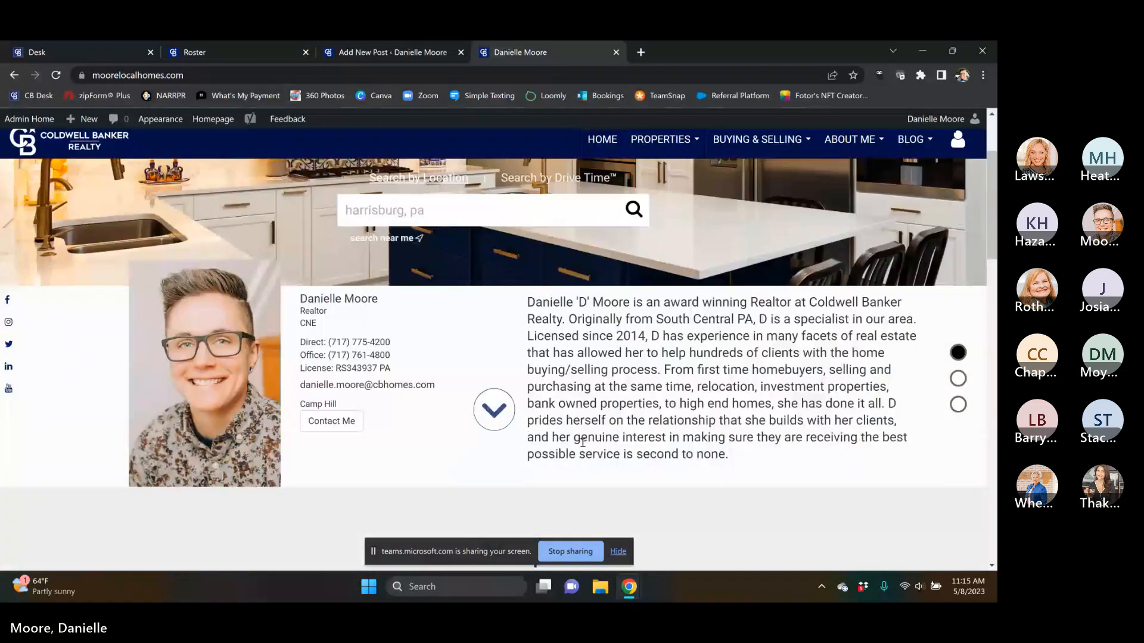
scroll(583, 442, "down", 10)
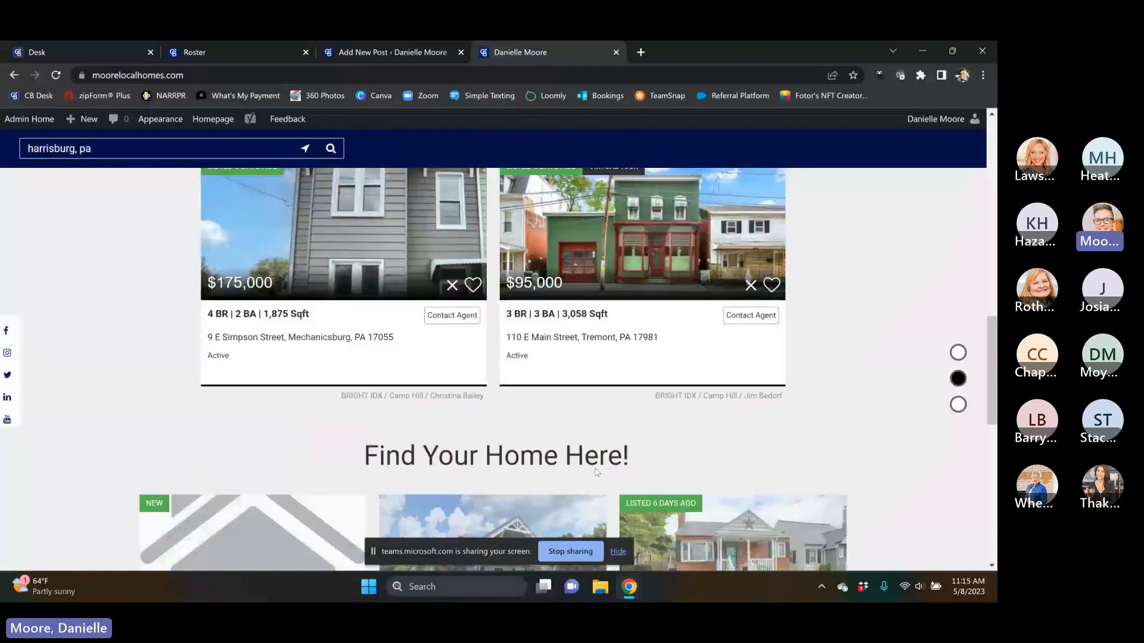
scroll(597, 473, "down", 10)
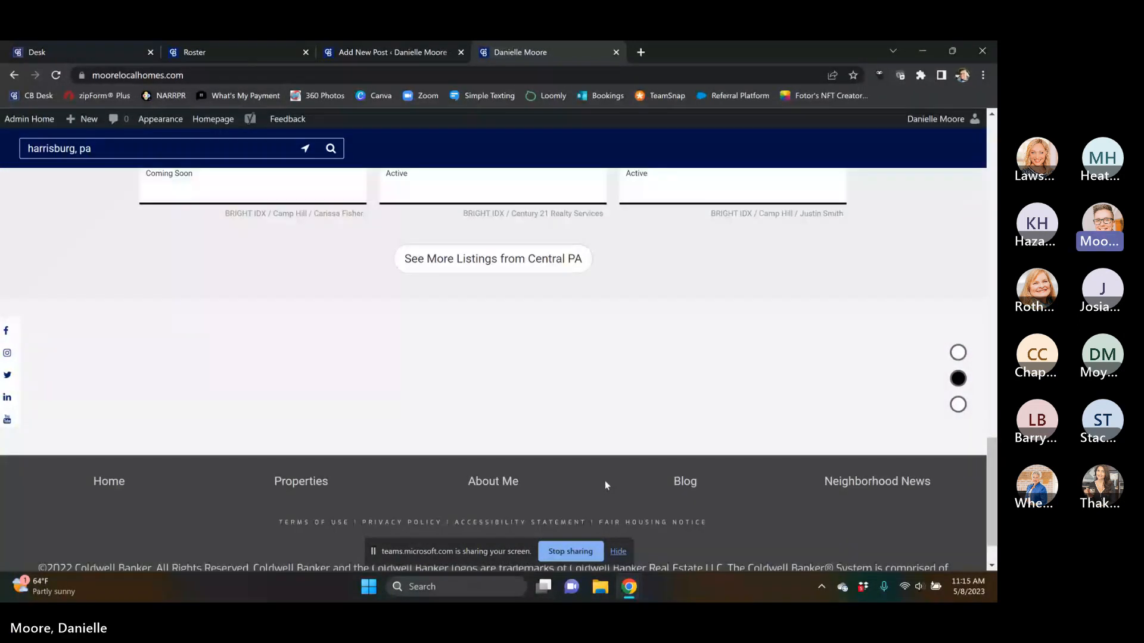
scroll(606, 481, "up", 8)
Step: Leave the new blog post for the Site Pages list, view the live TESTIMONIALS page from there, and close that view
left_click(392, 53)
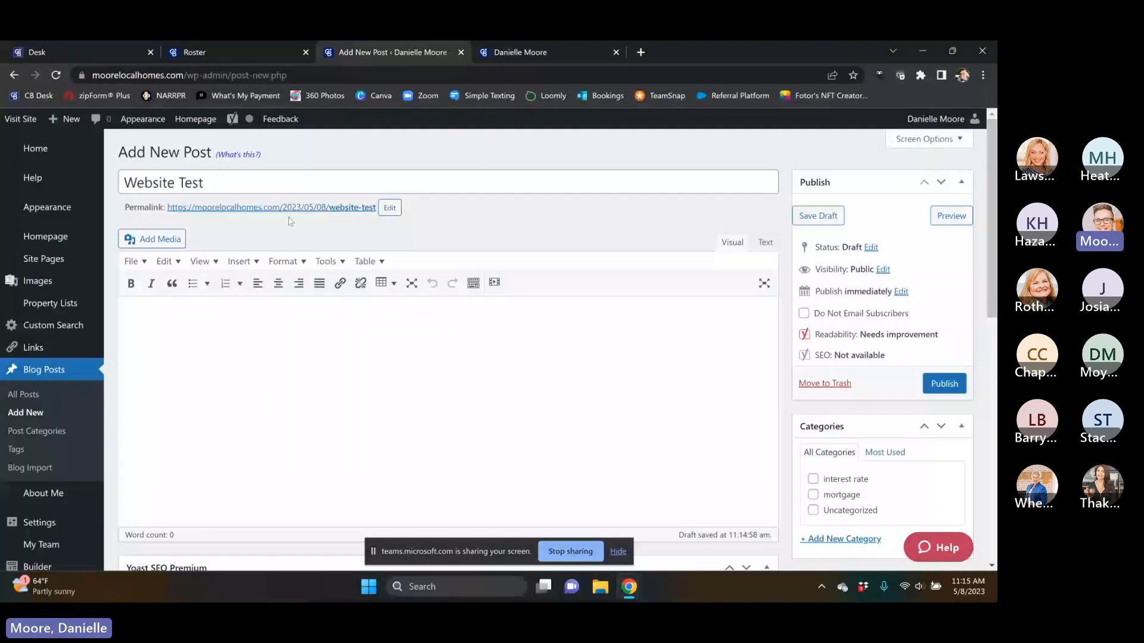
left_click(52, 260)
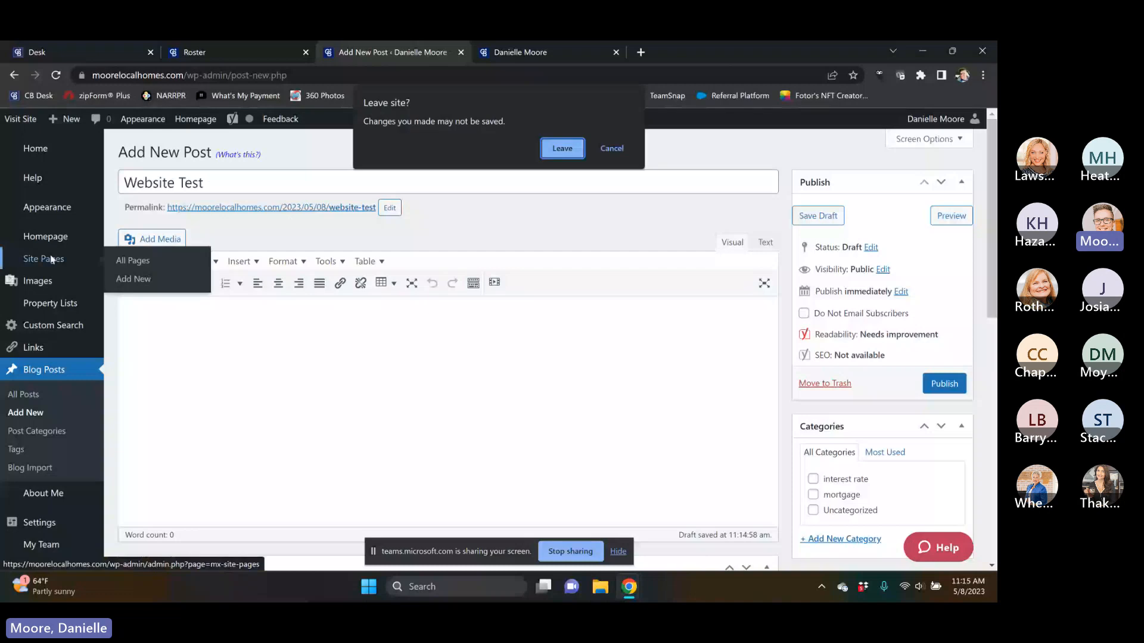
left_click(562, 155)
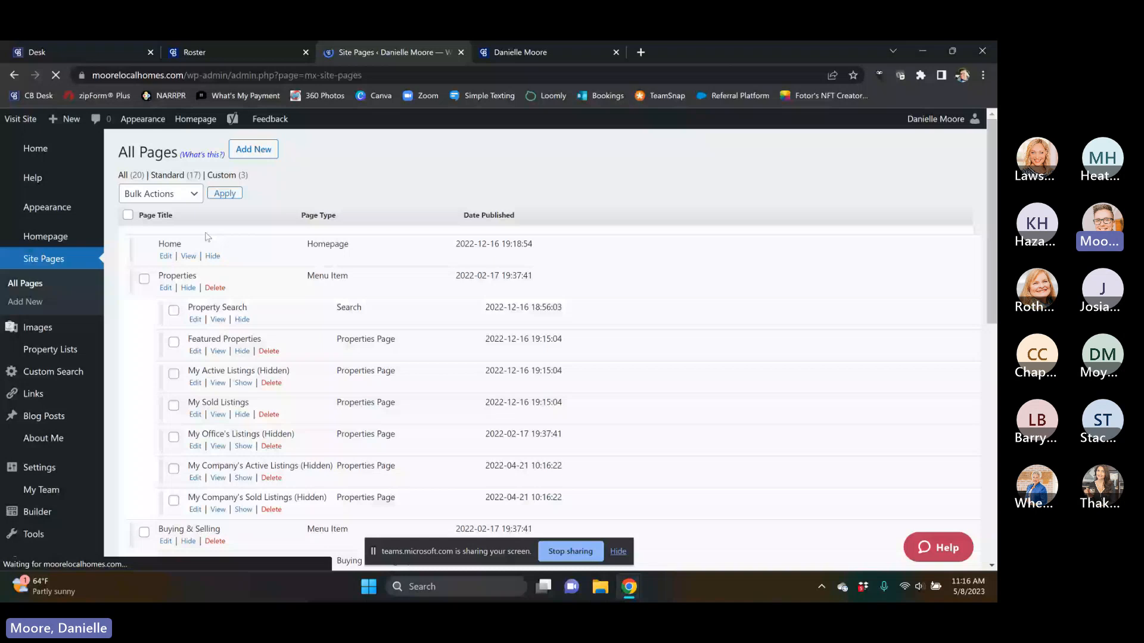
scroll(249, 410, "down", 5)
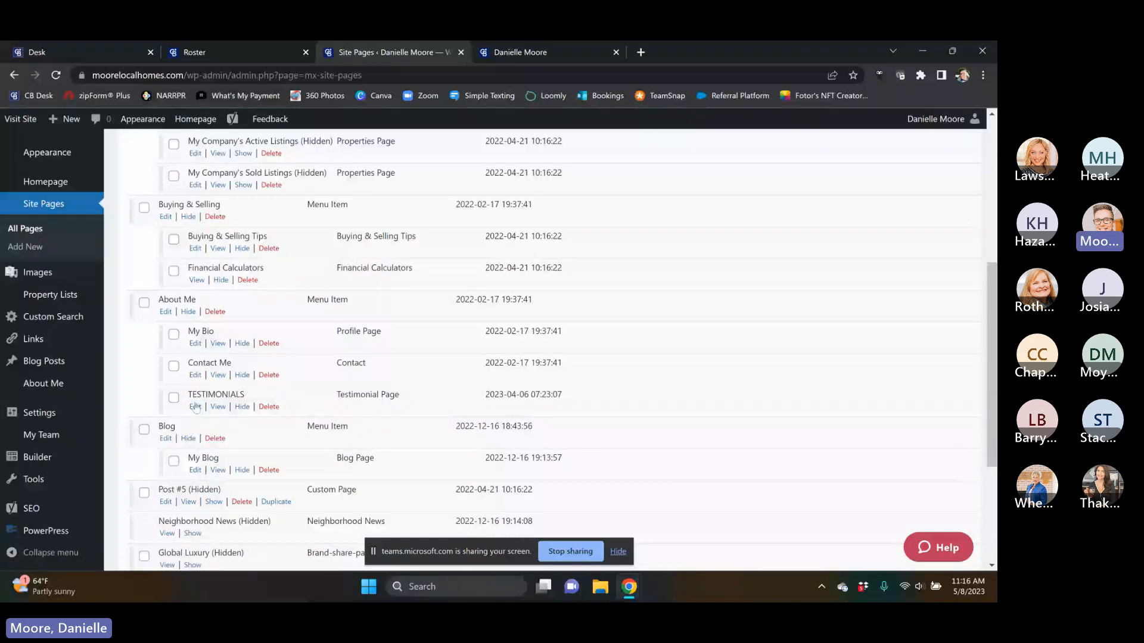
left_click(218, 408)
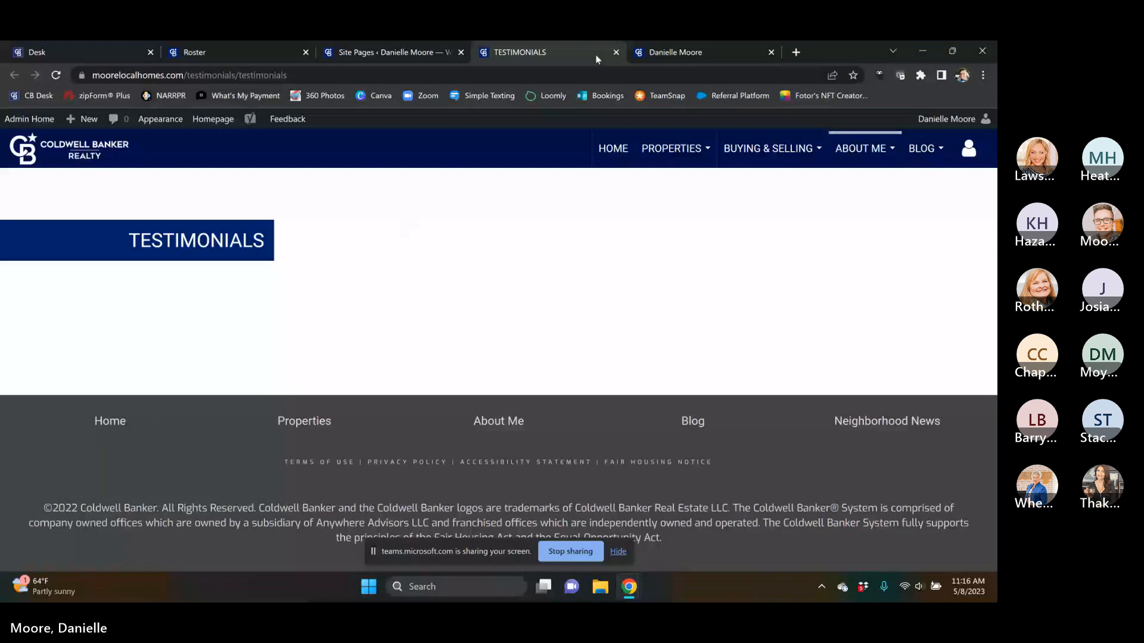
left_click(616, 52)
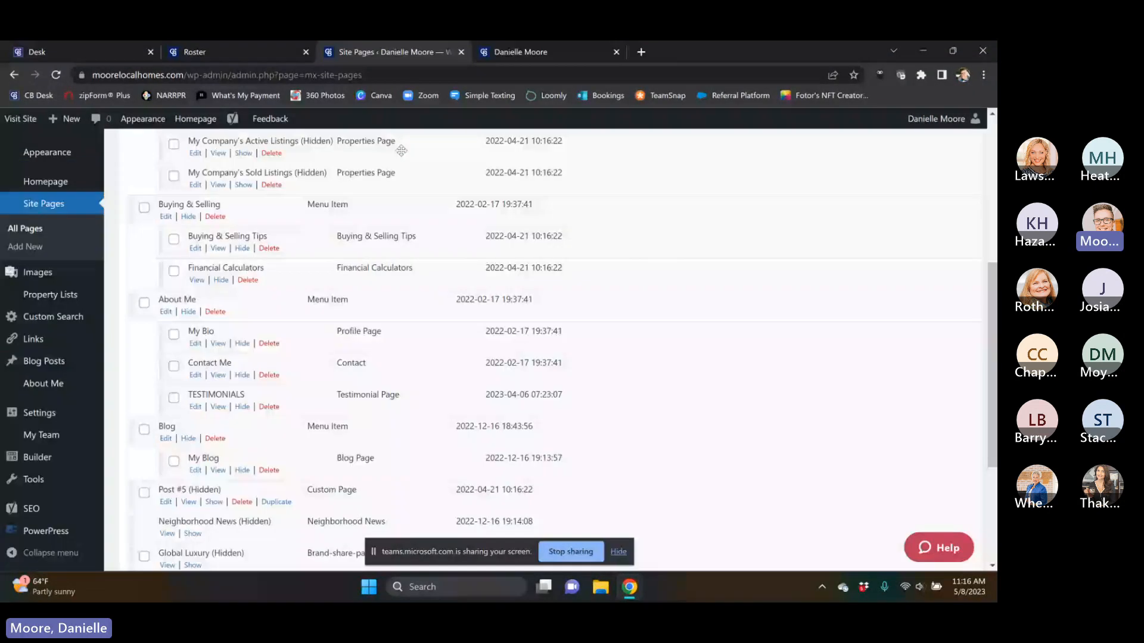
Step: Open the TESTIMONIALS page for editing and compare its testimonial form with the live page under About Me
left_click(199, 408)
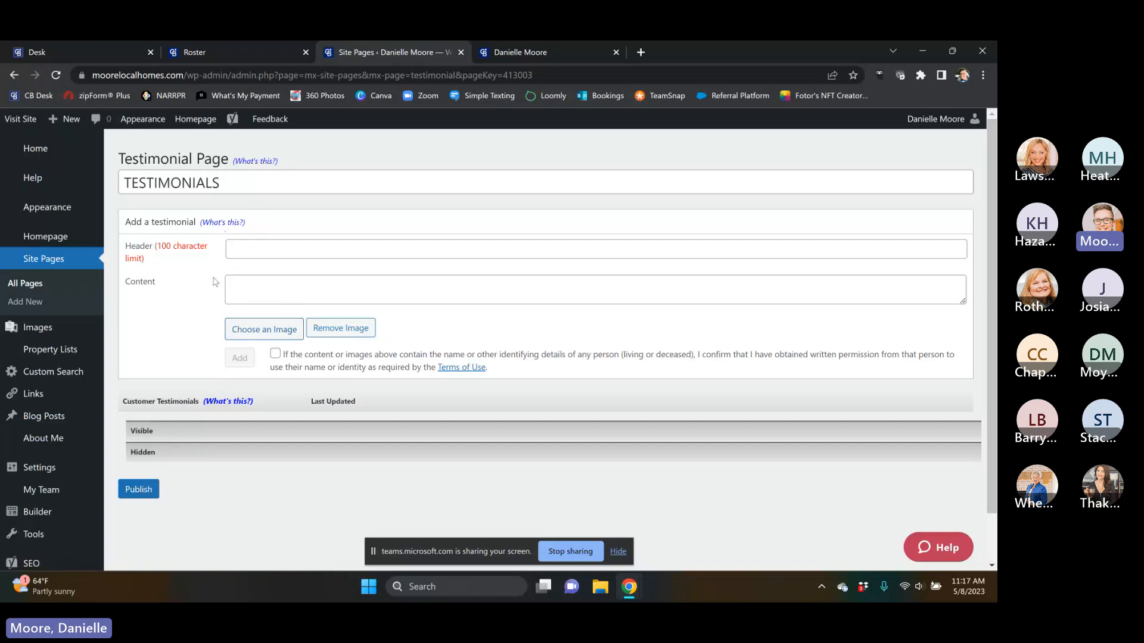
left_click(554, 52)
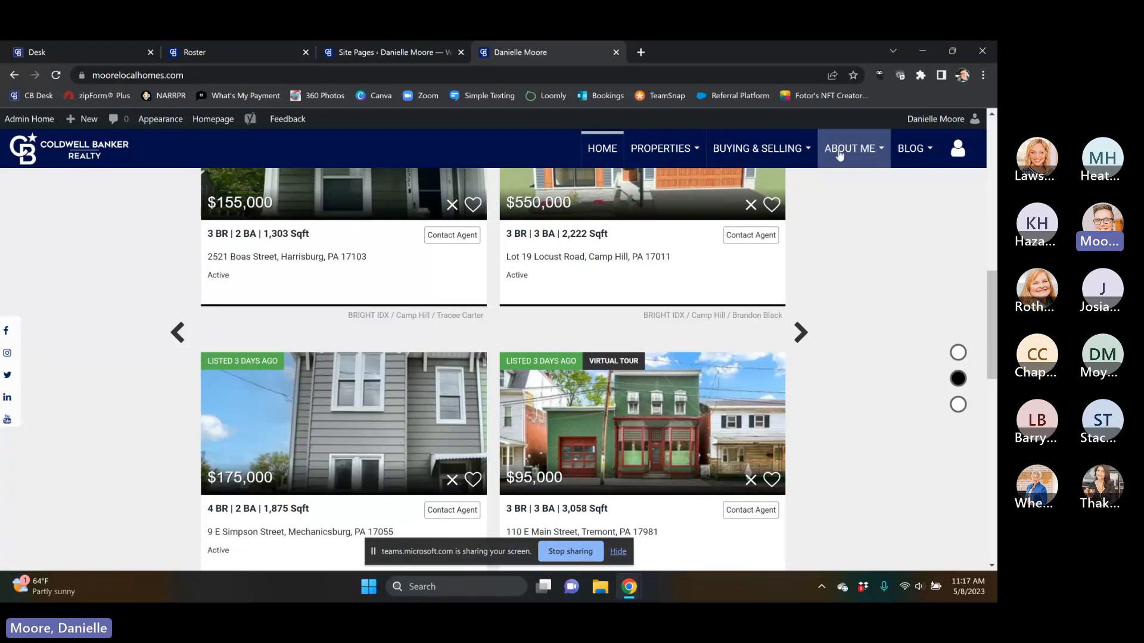
left_click(844, 254)
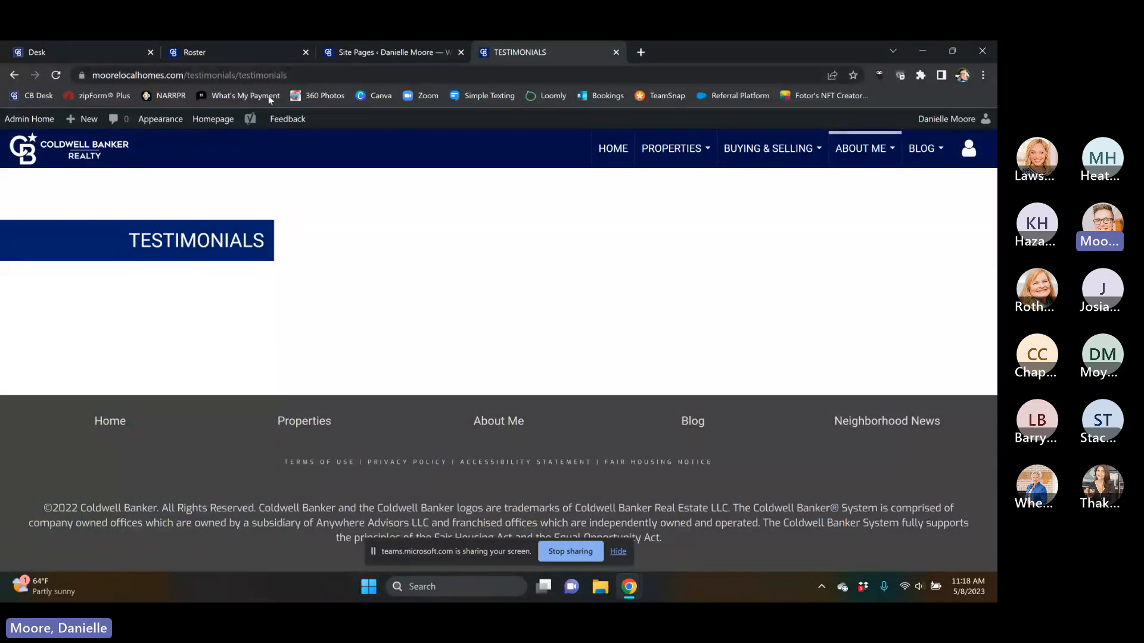
left_click(397, 48)
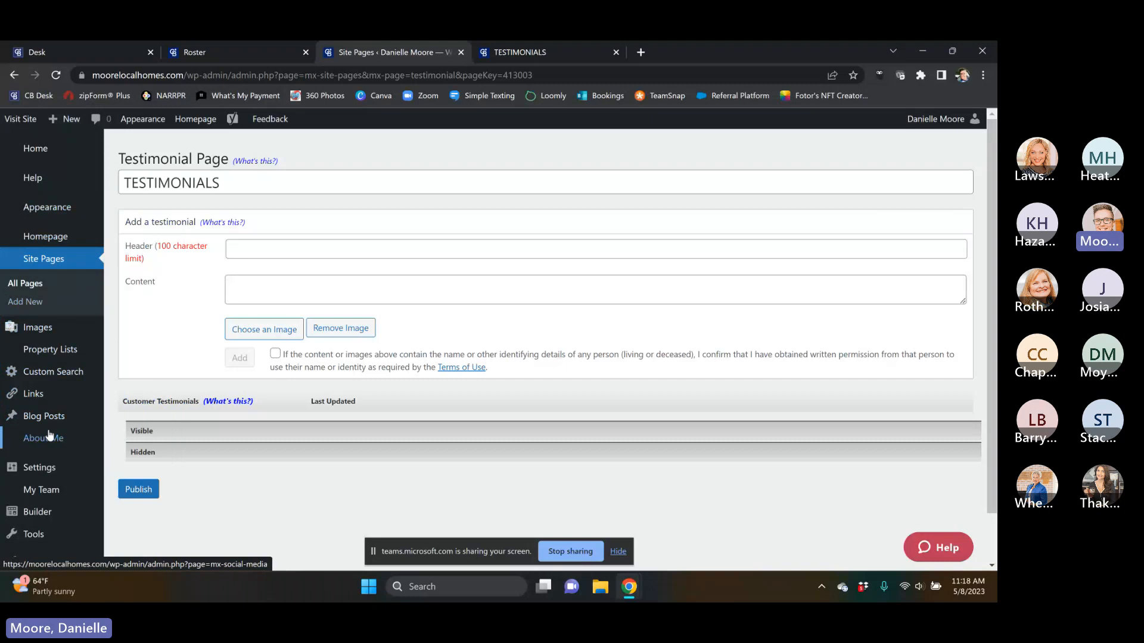
Step: Return from the testimonial page editor to the admin tool's Home page
mouse_move(95, 341)
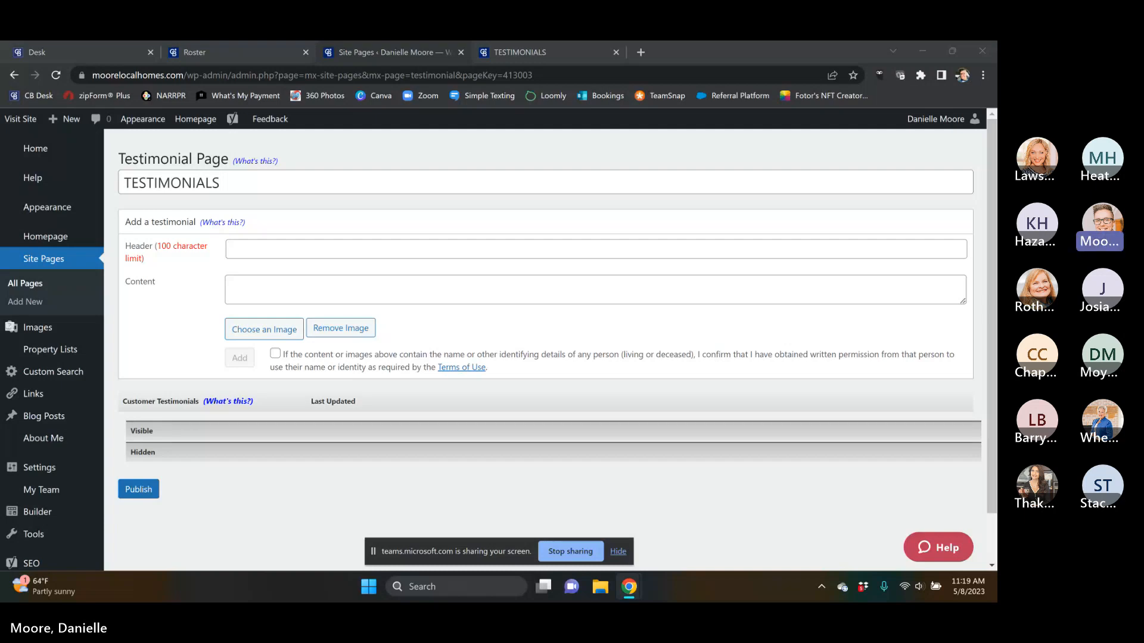
left_click(38, 153)
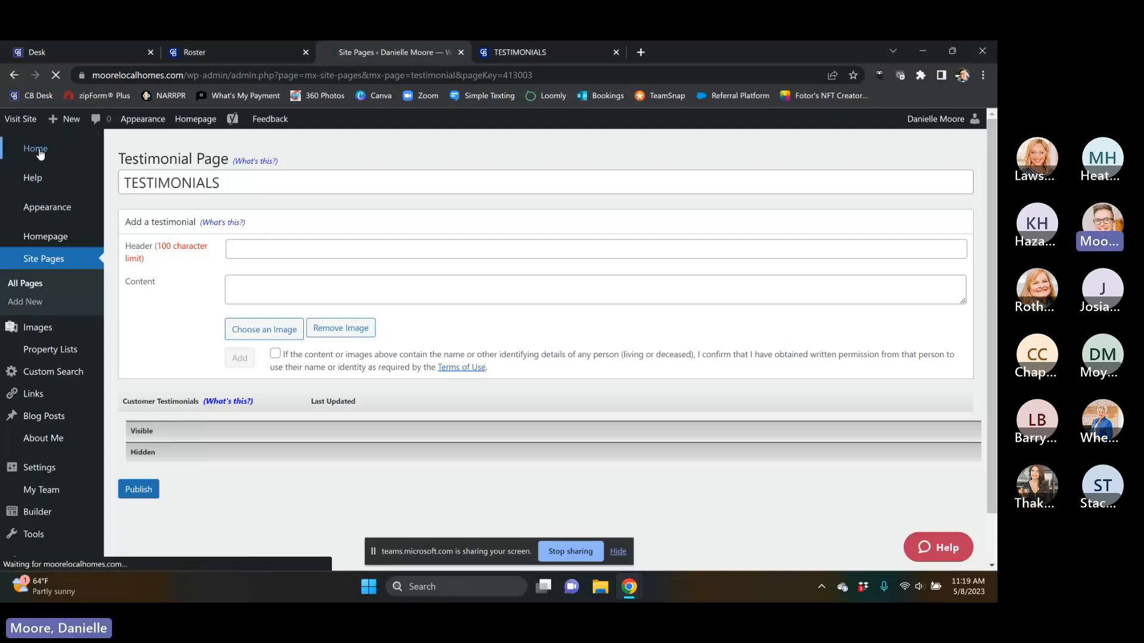